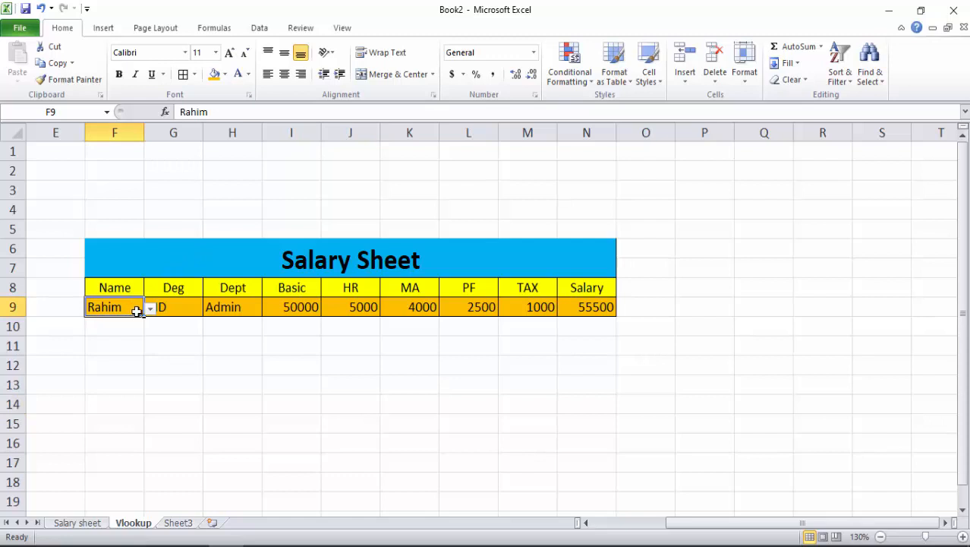
- Choose a different employee from the Name drop-down in cell F9 to try out the finished lookup row
click(151, 309)
click(85, 362)
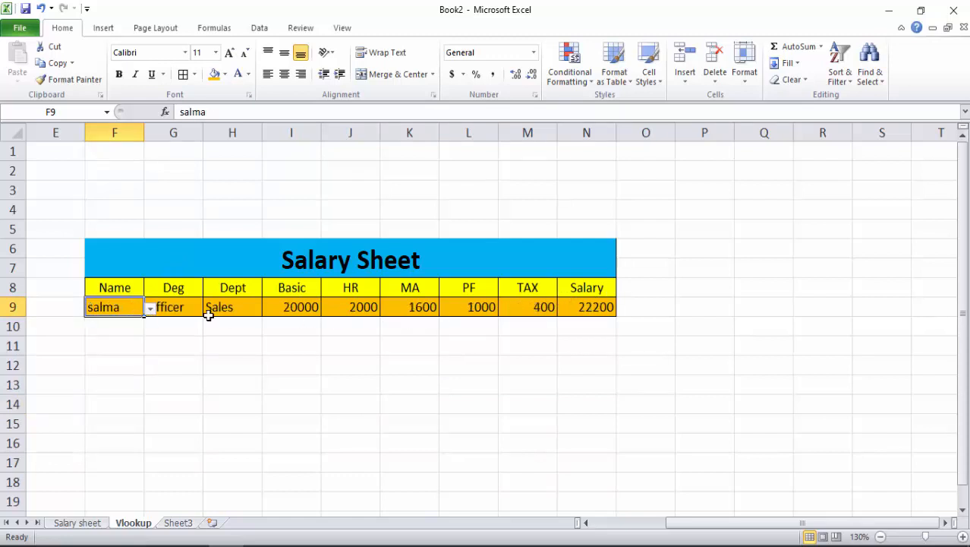
click(151, 310)
key(Escape)
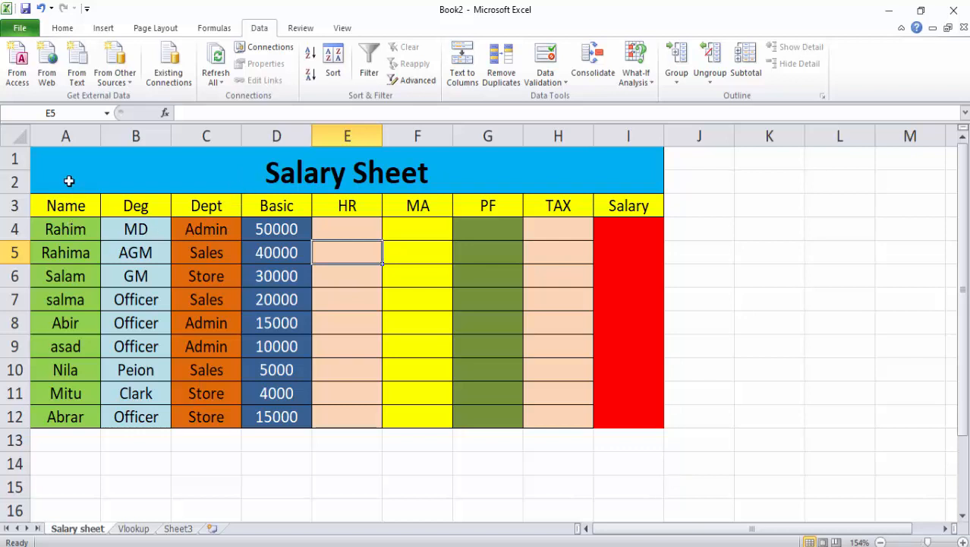
- Copy the title and header rows A1:I3 of the Salary sheet and paste them into the Vlookup sheet starting at F6
drag(72, 178, 82, 204)
right_click(145, 203)
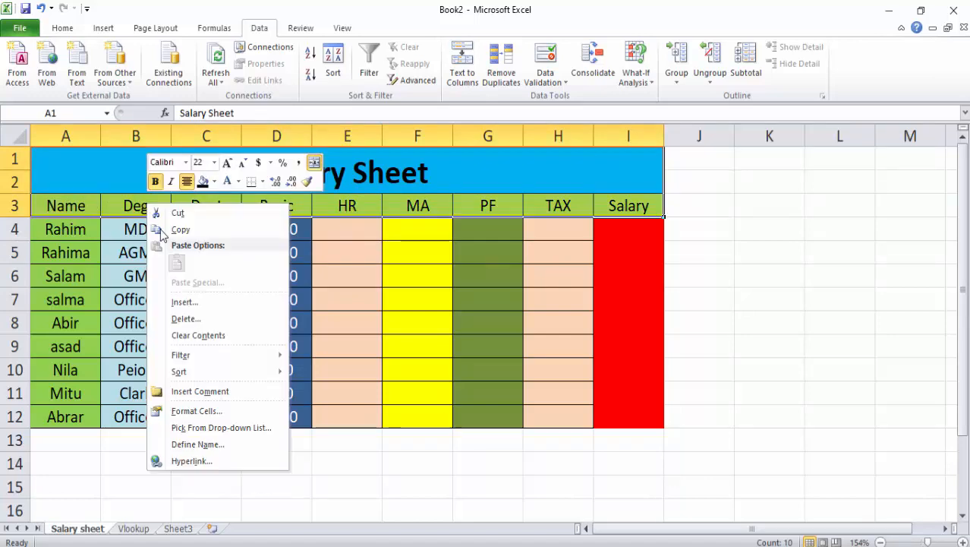
click(183, 229)
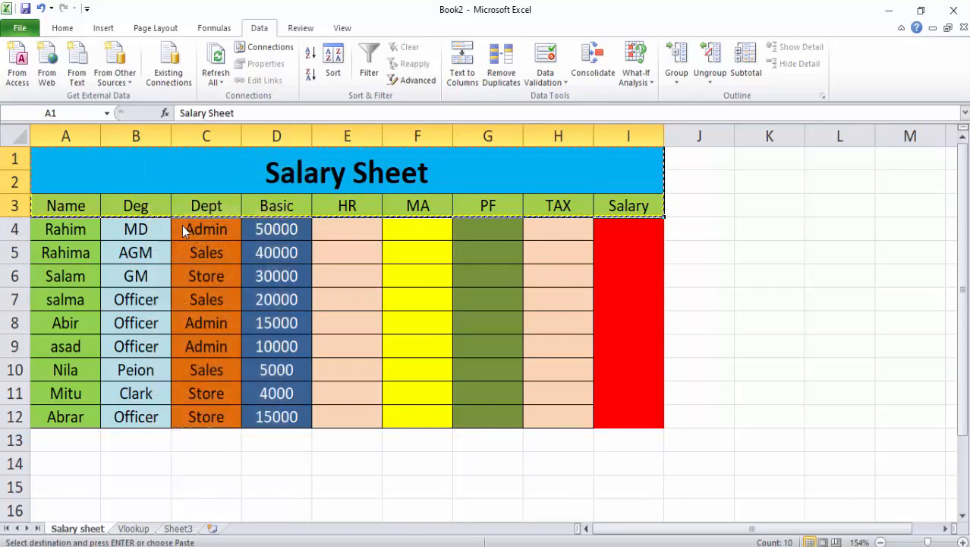
click(133, 528)
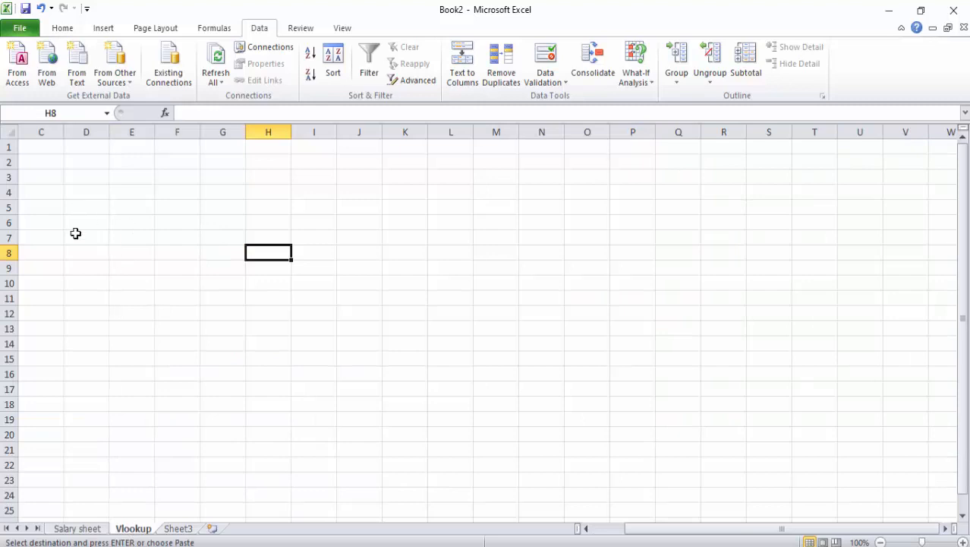
click(181, 222)
right_click(181, 222)
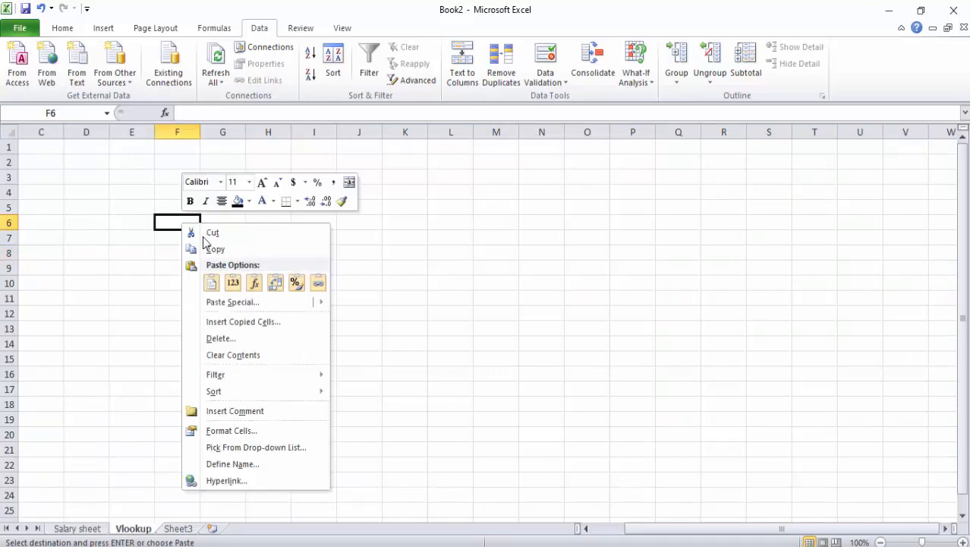
click(212, 283)
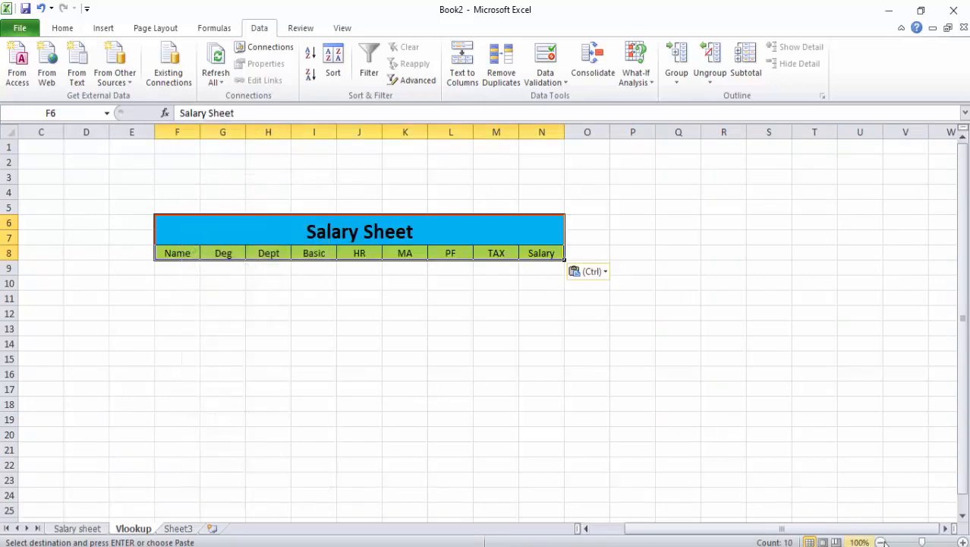
drag(922, 542, 927, 542)
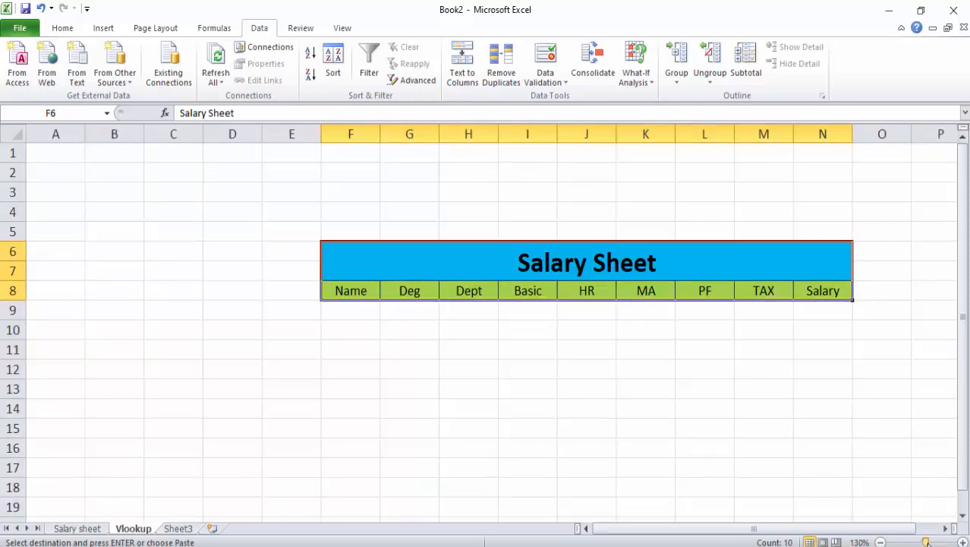
scroll(653, 448, right, 4)
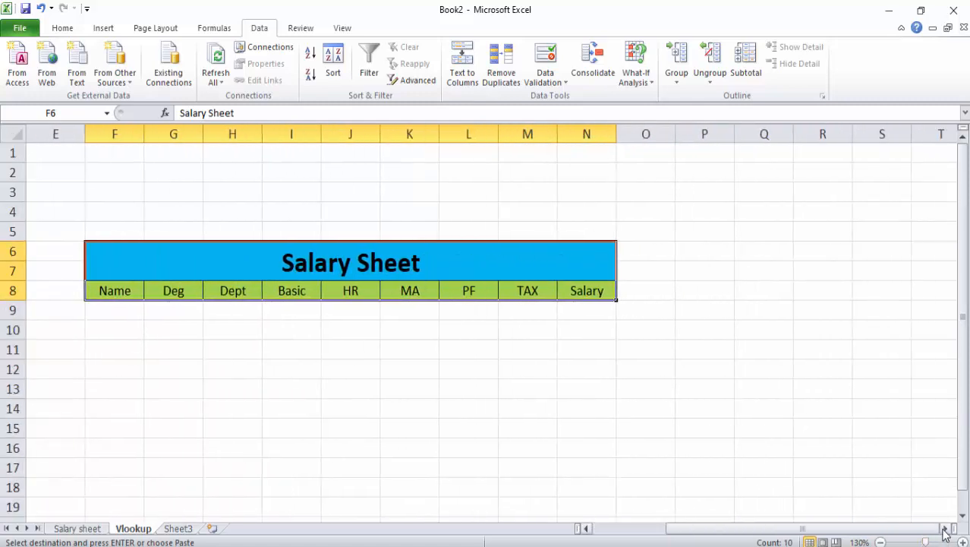
click(450, 387)
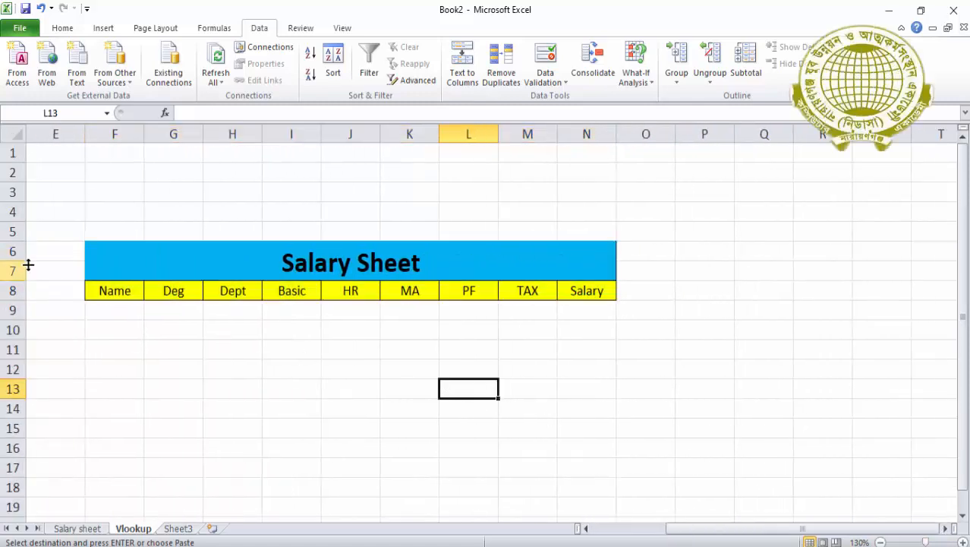
- Apply List data validation to cell F9 of the Vlookup sheet with the source ='Salary sheet'!$A$4:$A$12
click(117, 309)
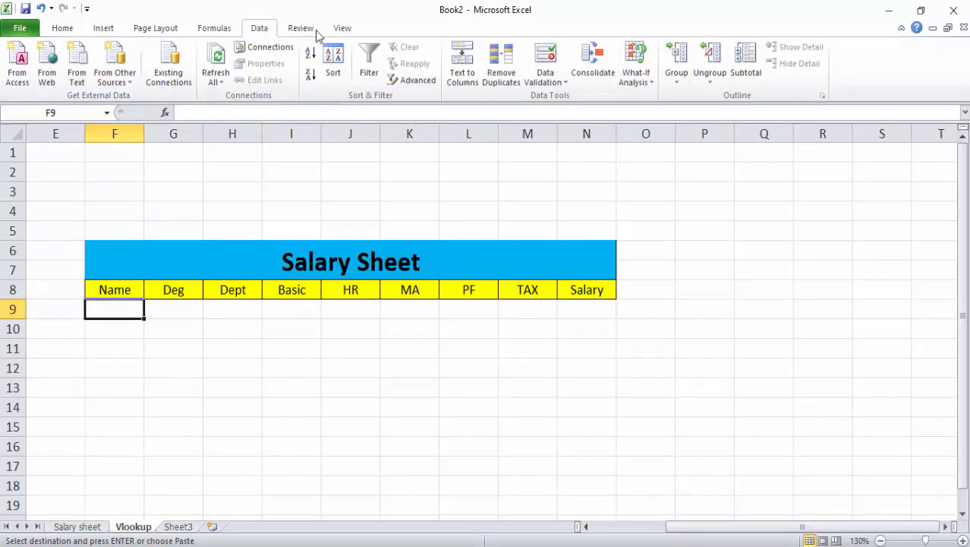
click(553, 85)
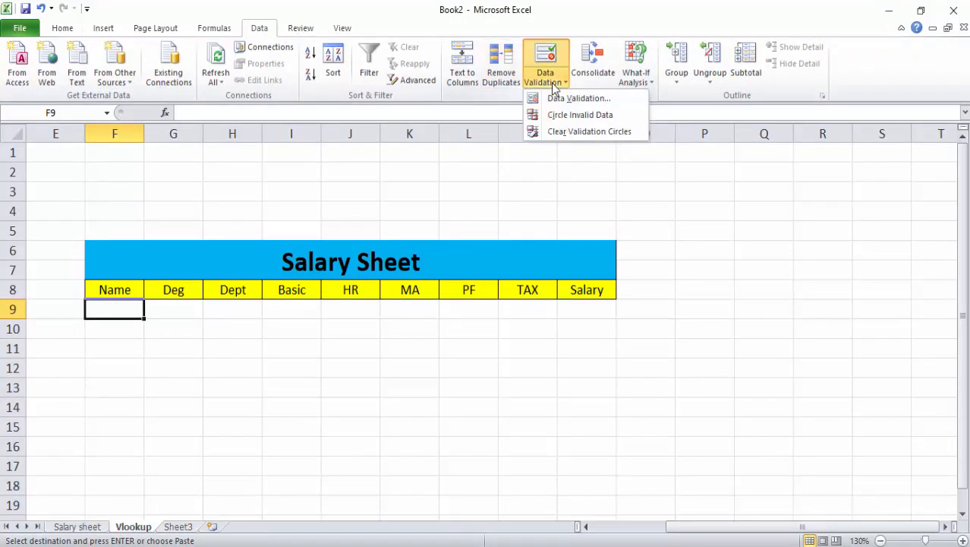
click(563, 102)
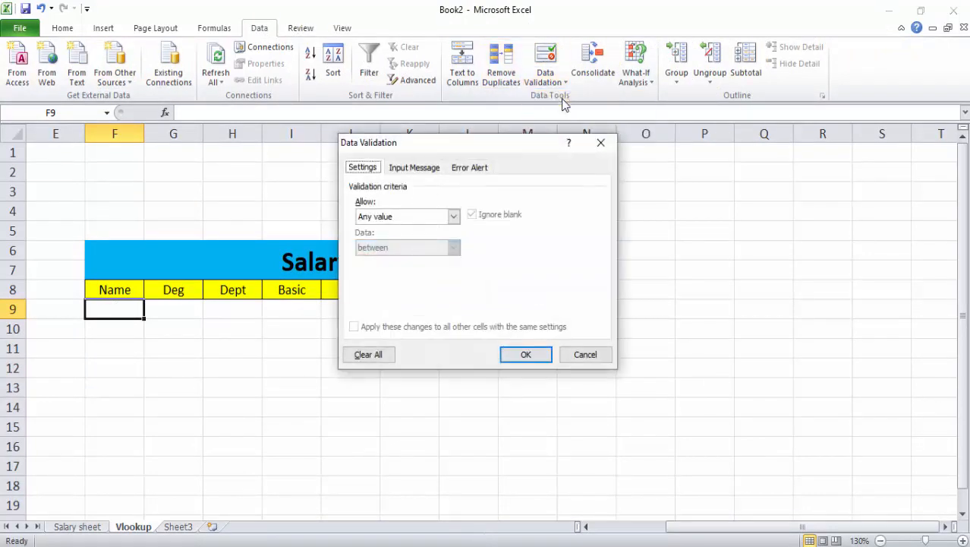
click(453, 217)
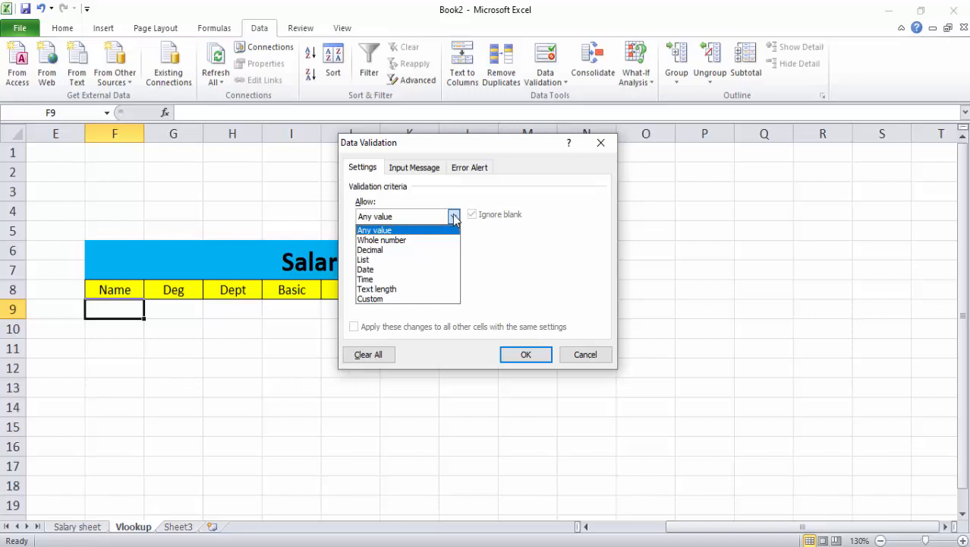
click(377, 259)
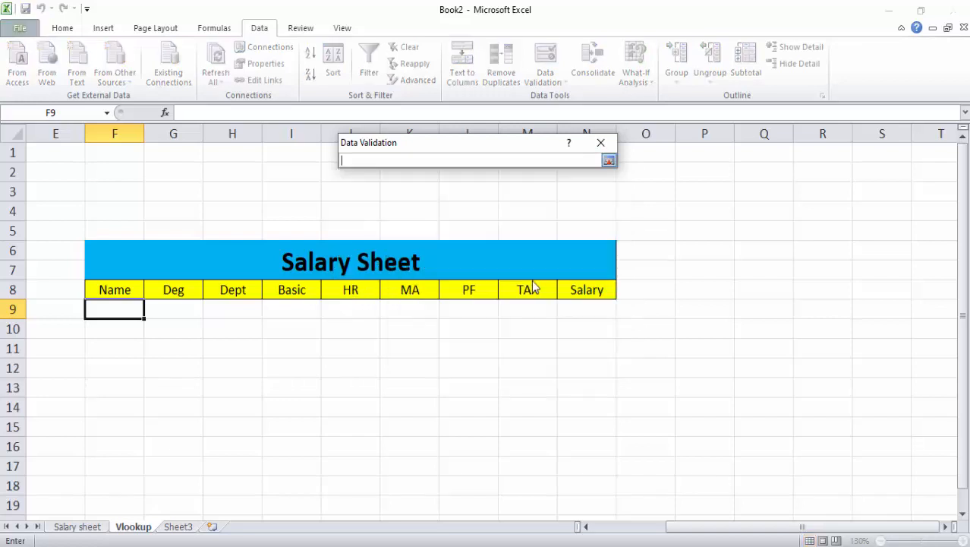
click(530, 278)
click(77, 527)
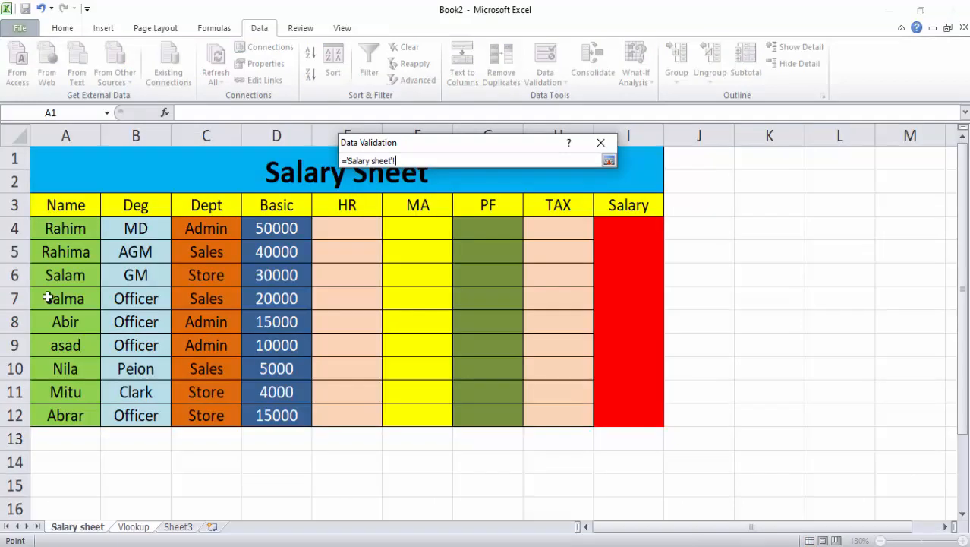
drag(59, 229, 67, 417)
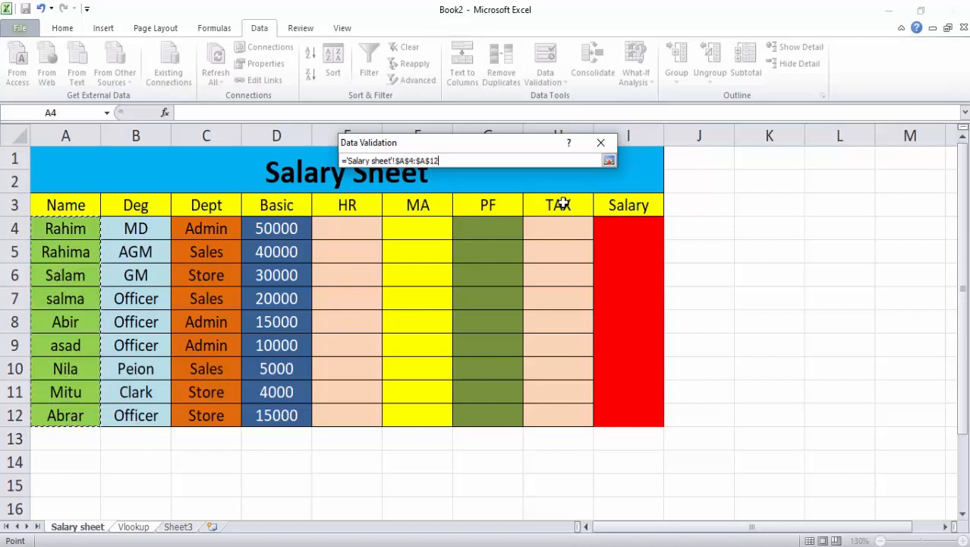
click(609, 160)
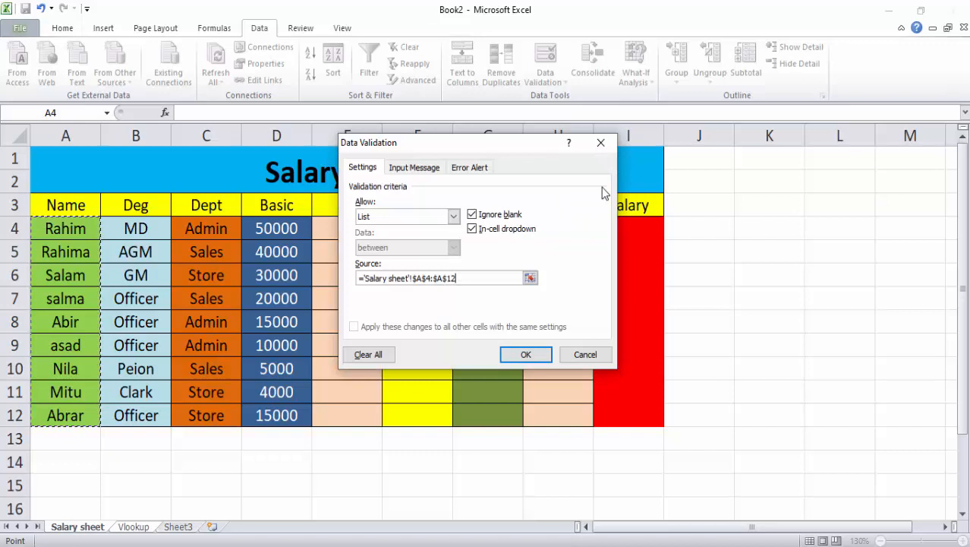
click(526, 354)
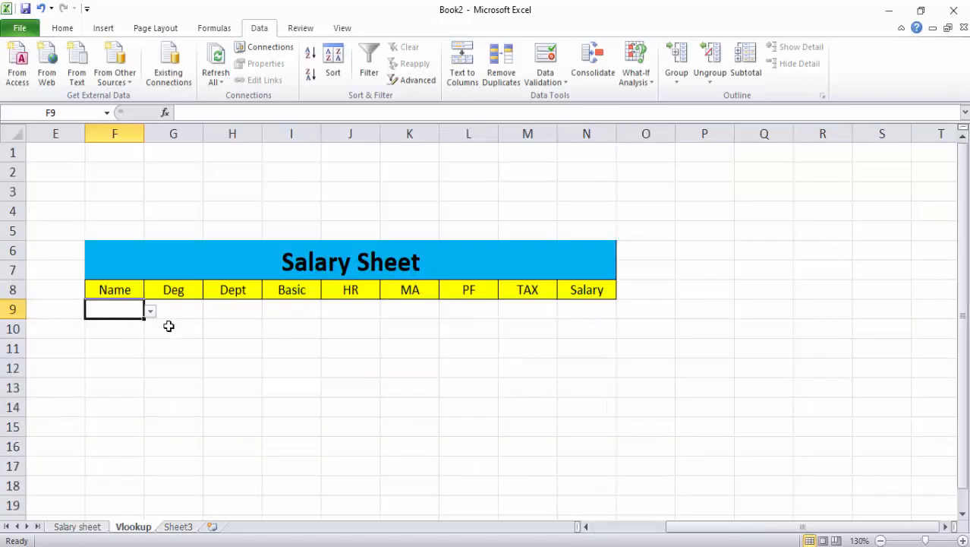
- Look through the Name drop-down in F9 and select the first employee in the list
click(150, 313)
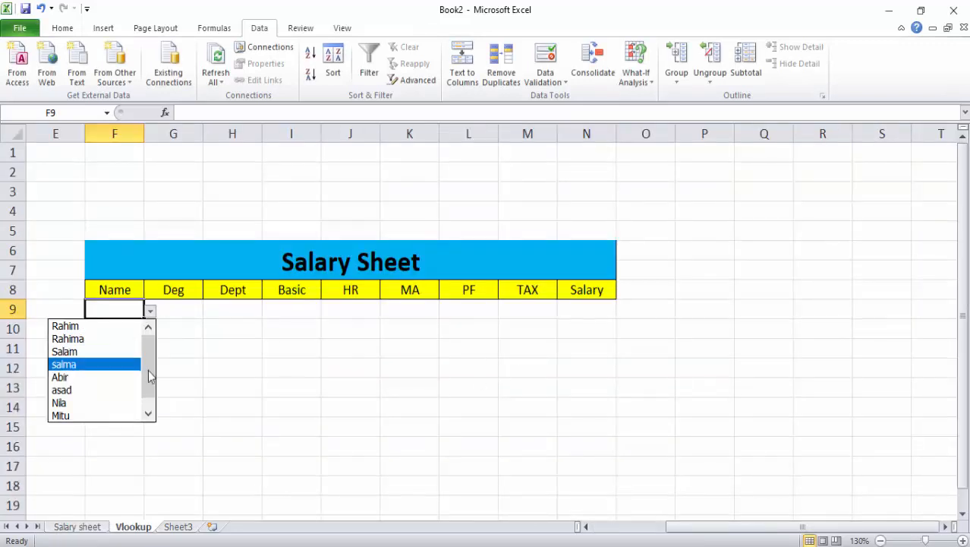
key(Escape)
click(149, 311)
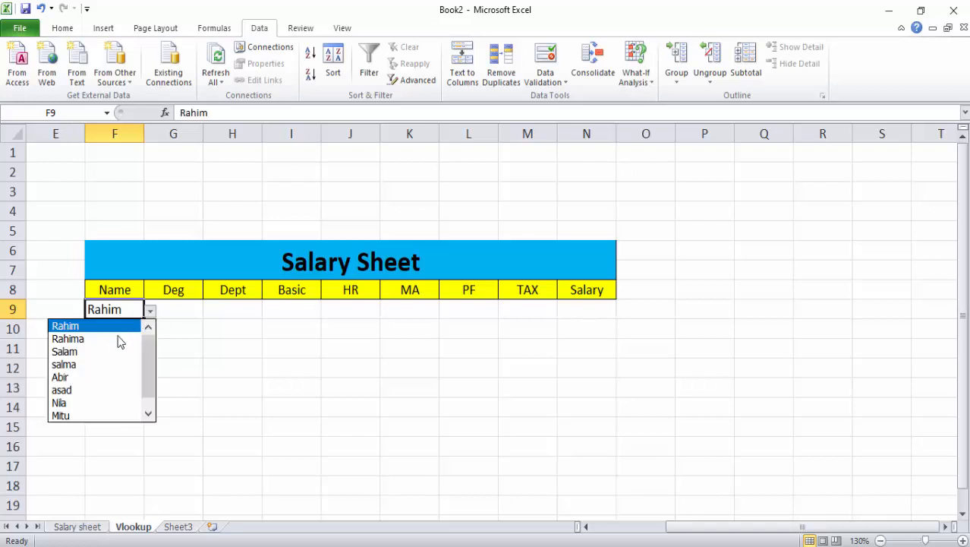
scroll(147, 351, down, 1)
scroll(152, 342, up, 1)
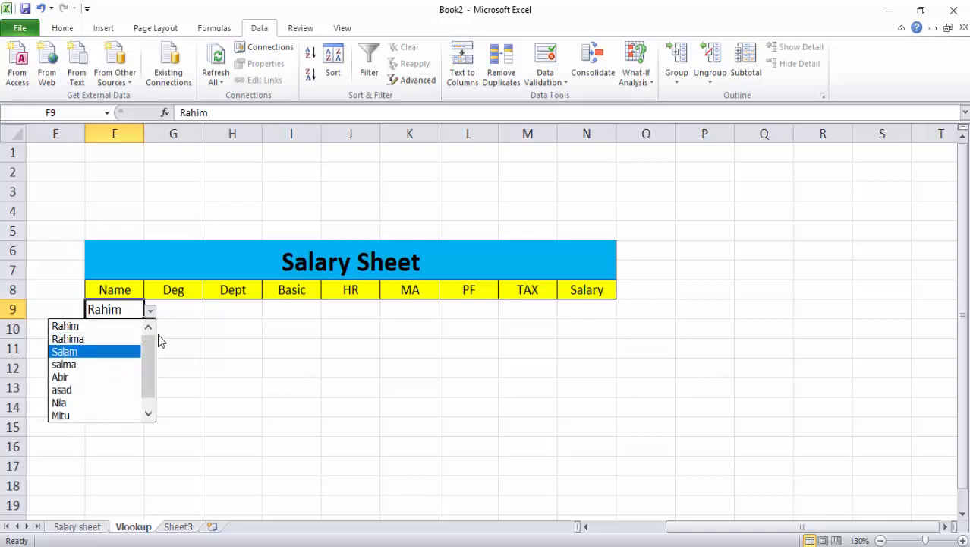
click(99, 324)
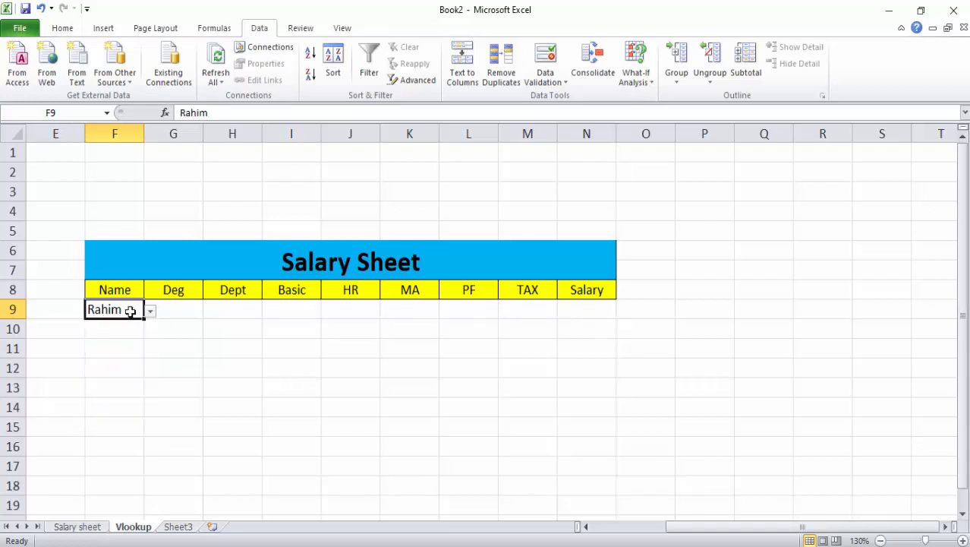
- Start a VLOOKUP formula in G9 under Deg with the absolute reference $F$9 as the lookup value
click(173, 311)
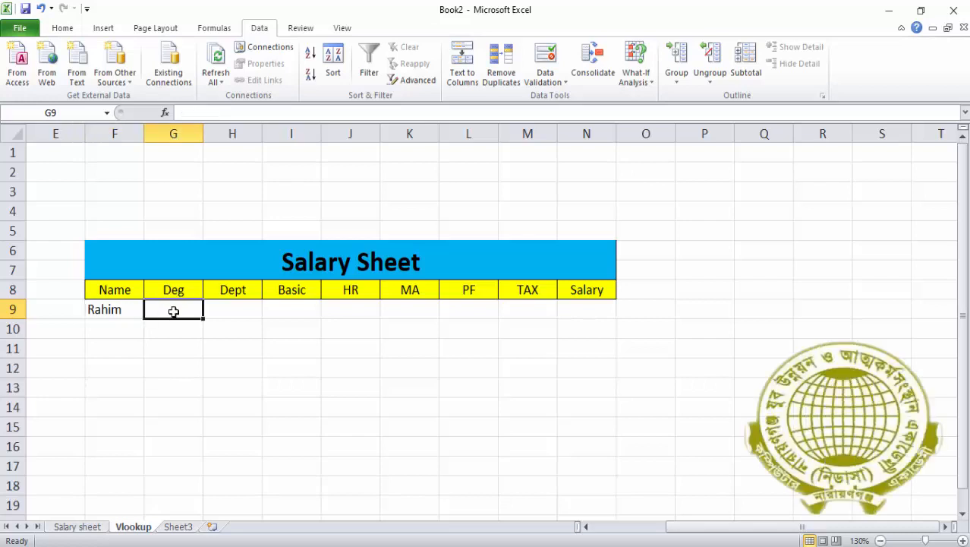
text(=)
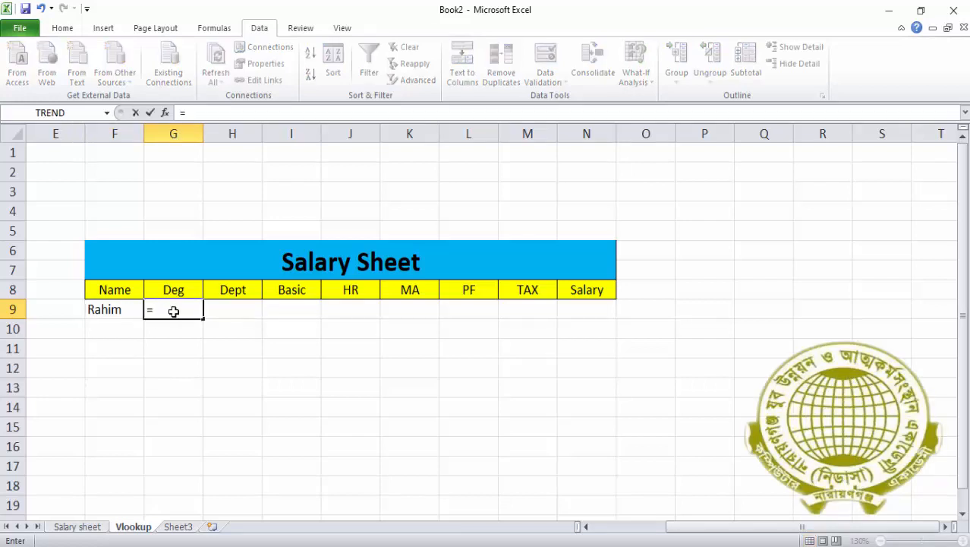
text(vl)
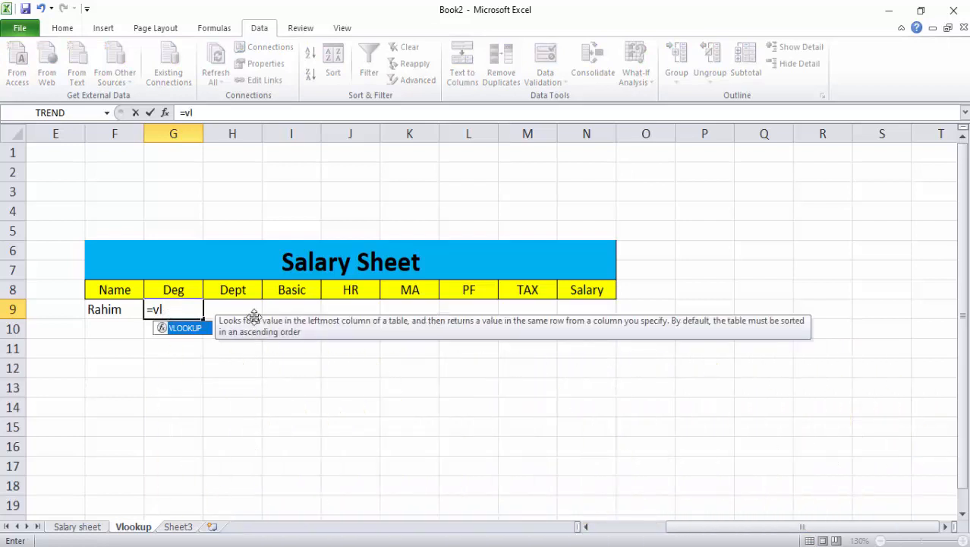
double_click(187, 329)
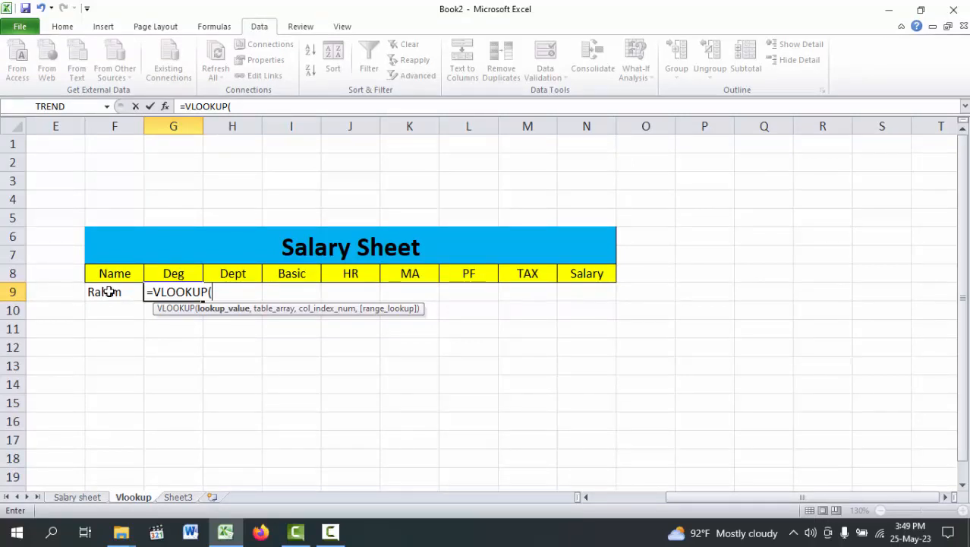
click(109, 292)
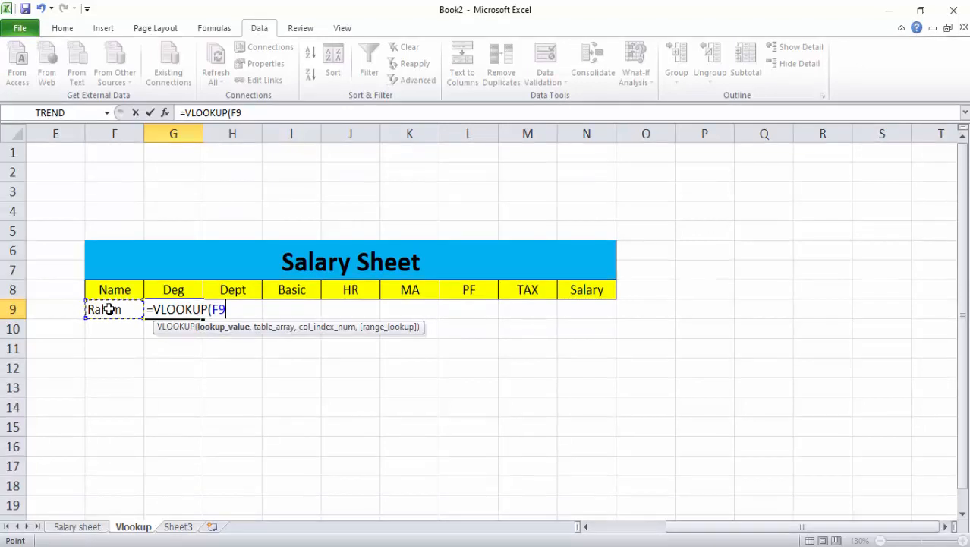
key(F4)
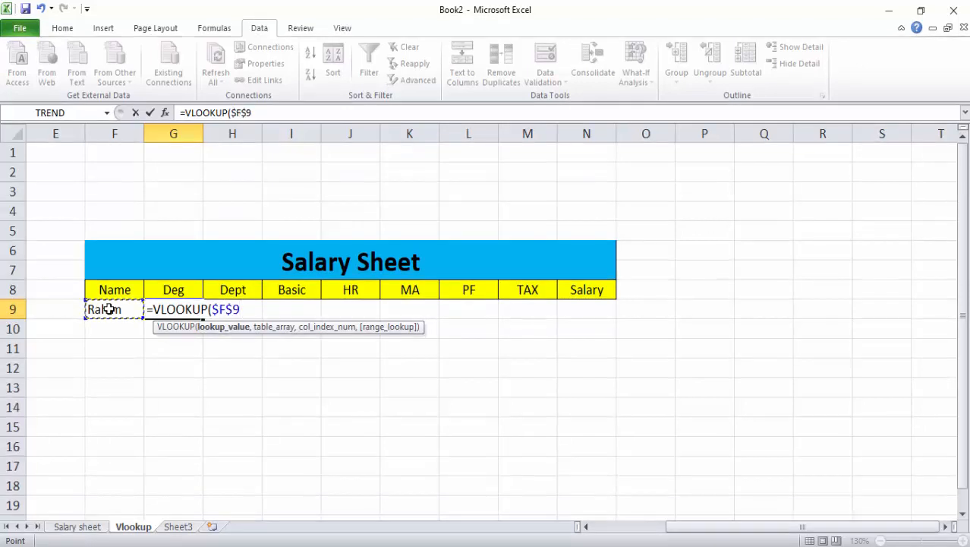
text(,)
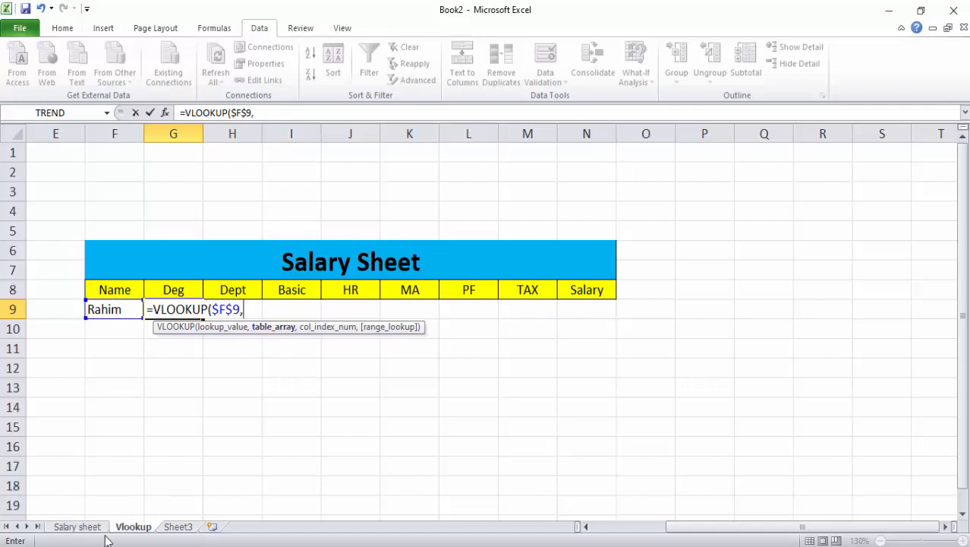
- Add the absolute range 'Salary sheet'!$A$3:$I$12 as the table array of the G9 VLOOKUP, with column index 2
click(76, 526)
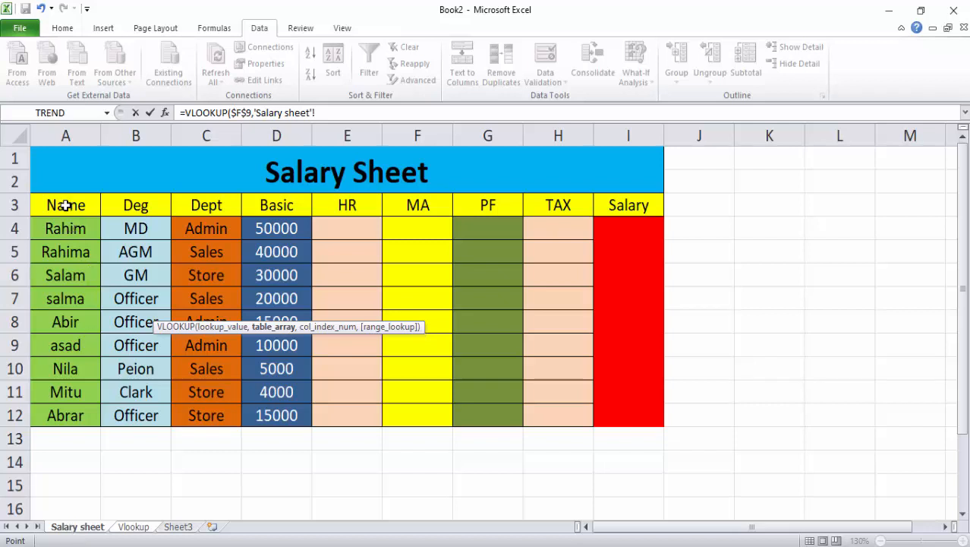
drag(65, 205, 626, 418)
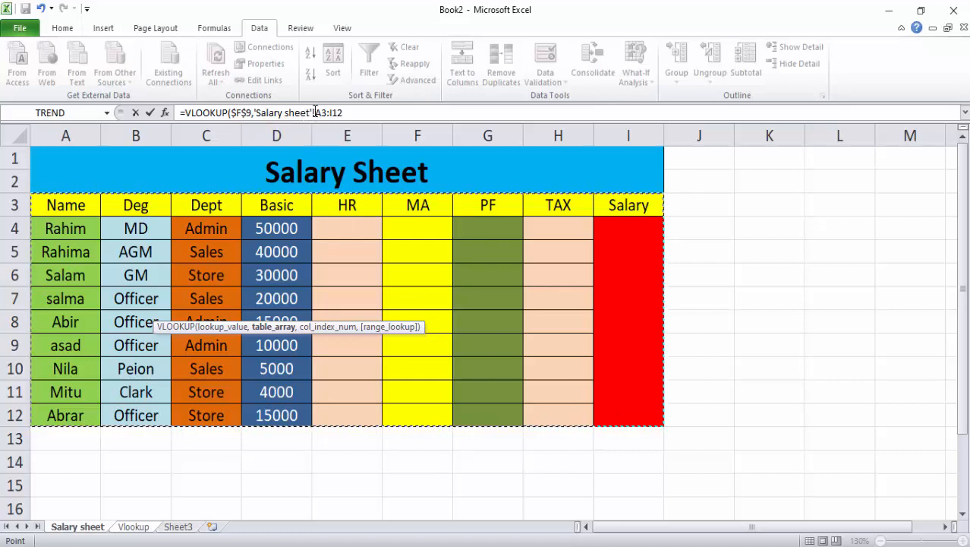
drag(315, 113, 344, 113)
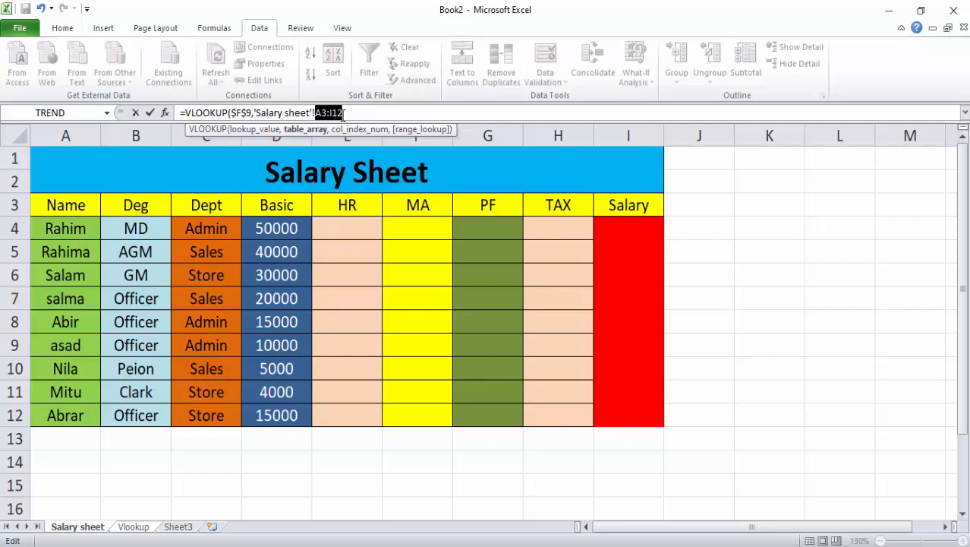
key(F4)
click(364, 112)
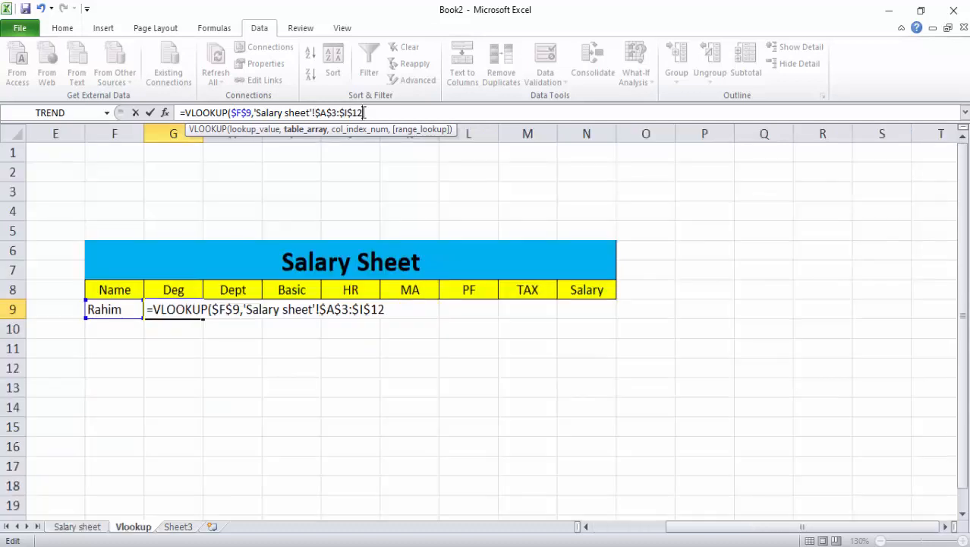
text(,2,)
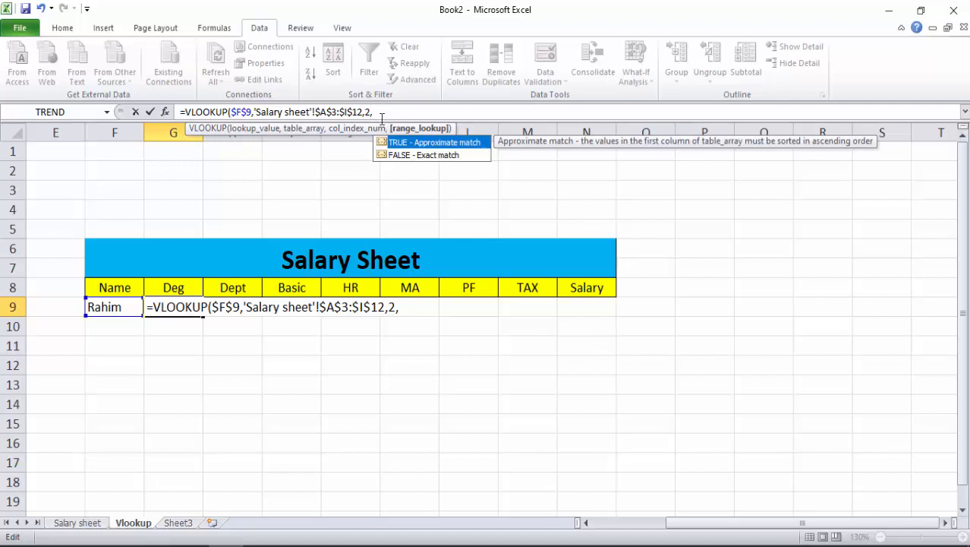
- Complete the G9 VLOOKUP with FALSE for an exact match and compare the returned designation with the Salary sheet
double_click(398, 154)
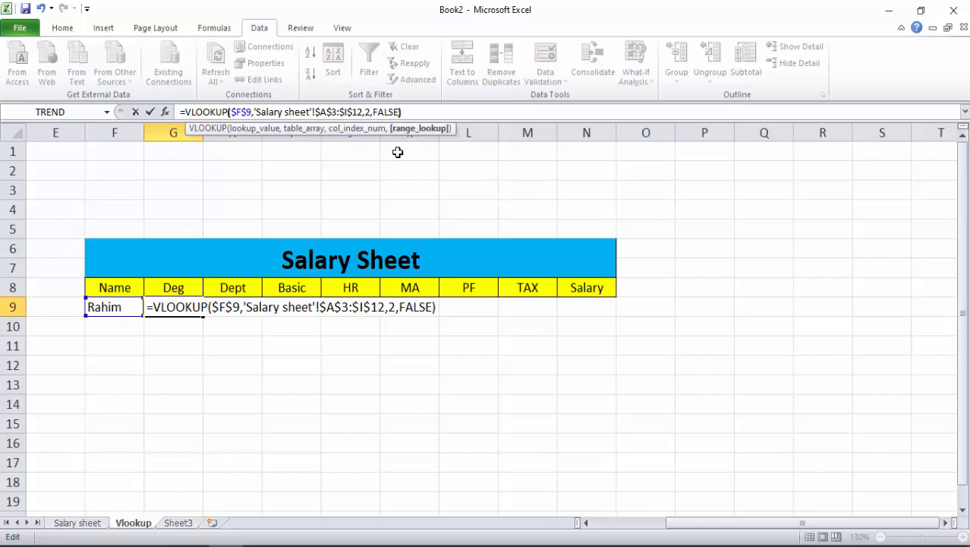
key(Return)
click(158, 306)
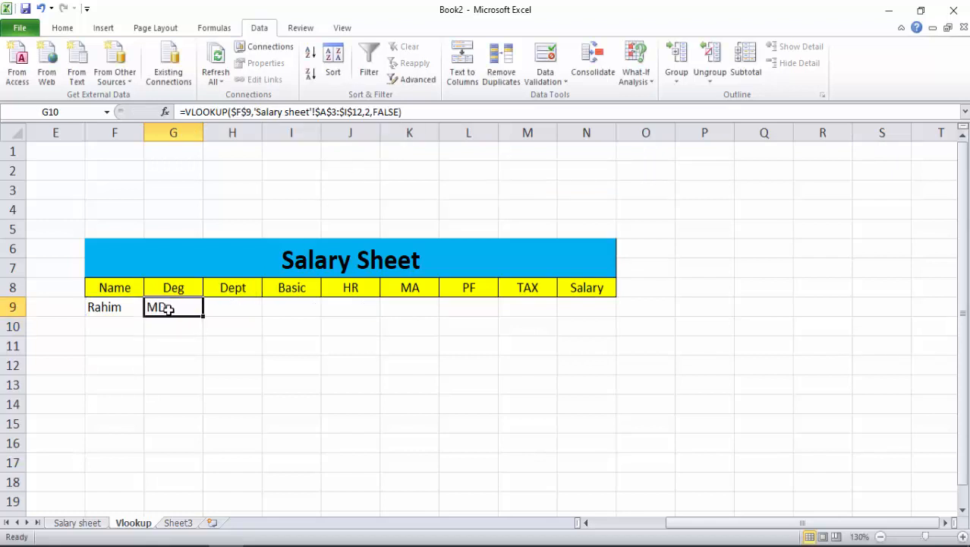
click(76, 523)
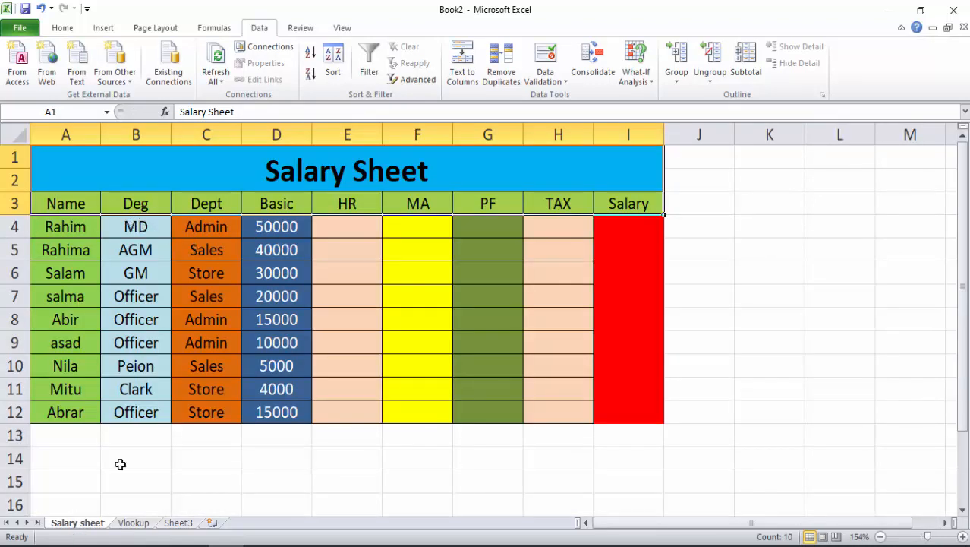
click(134, 523)
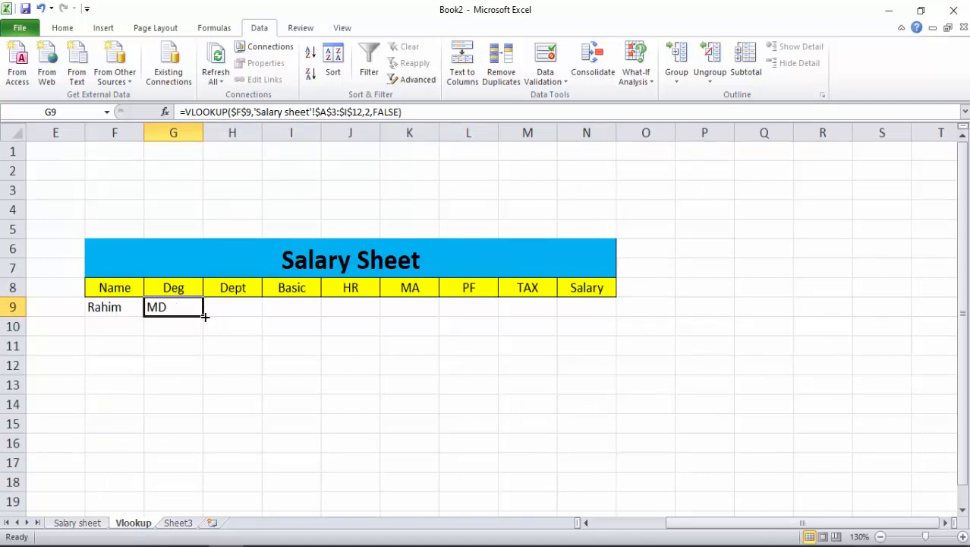
- Fill the G9 formula across the row to N9 and check the column order on the Salary sheet
drag(205, 317, 604, 319)
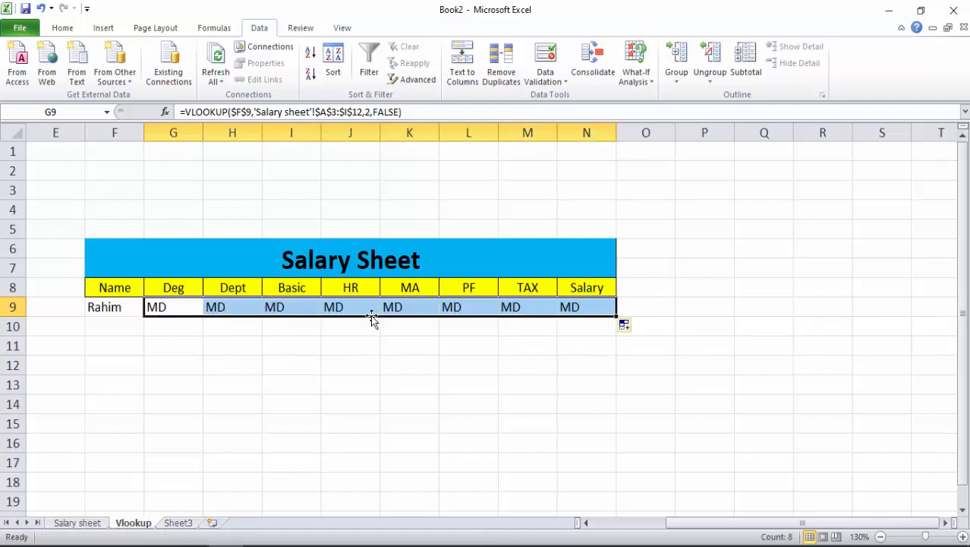
click(159, 307)
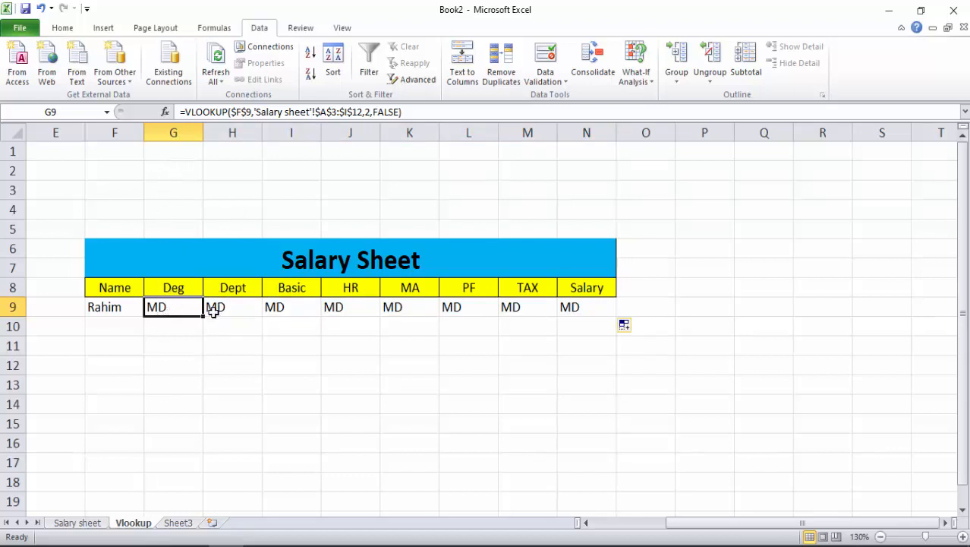
click(78, 523)
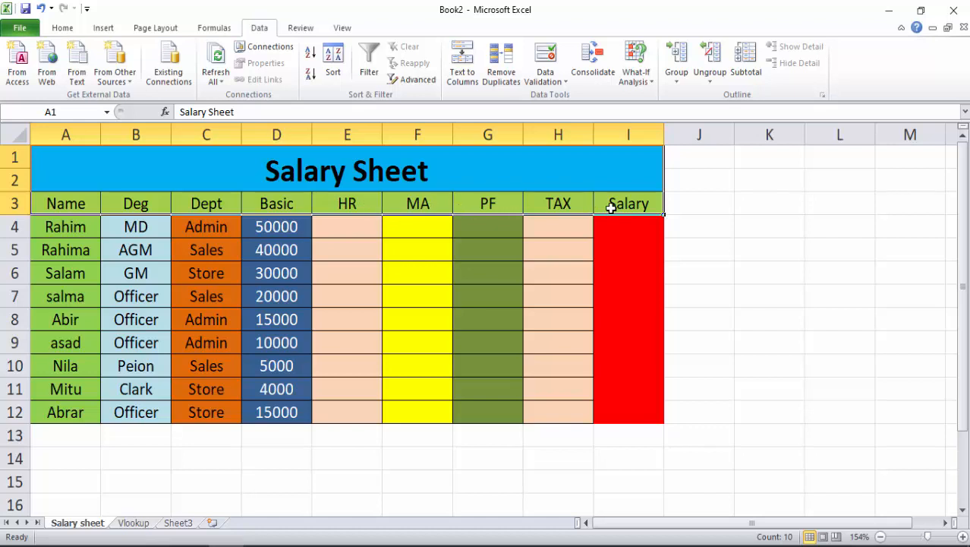
click(134, 523)
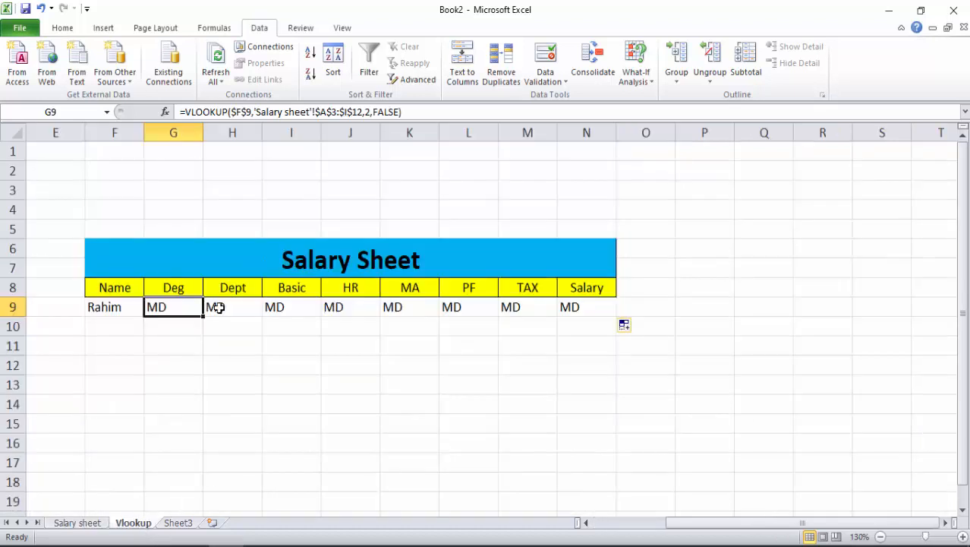
- Change the VLOOKUP column index to 3 in H9 under Dept and to 4 in I9 under Basic
click(228, 302)
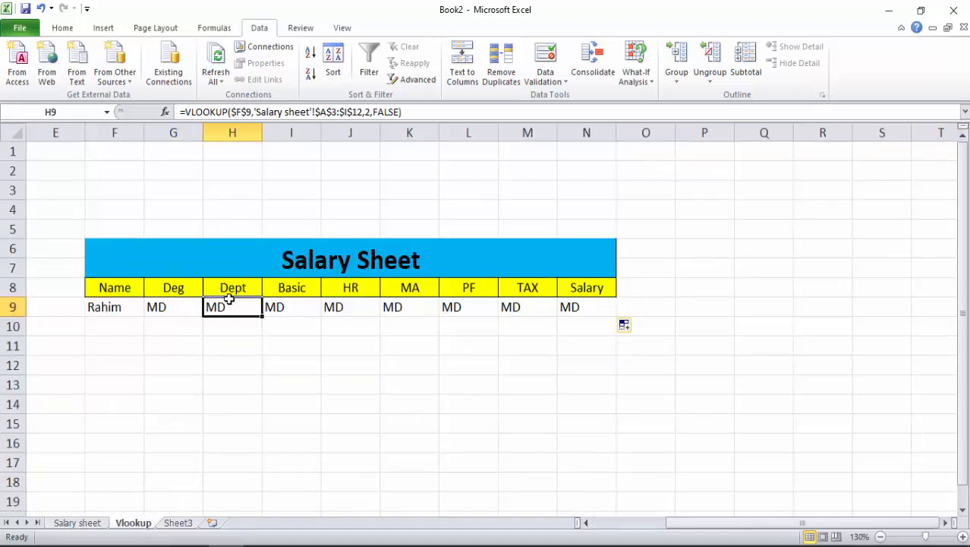
double_click(367, 111)
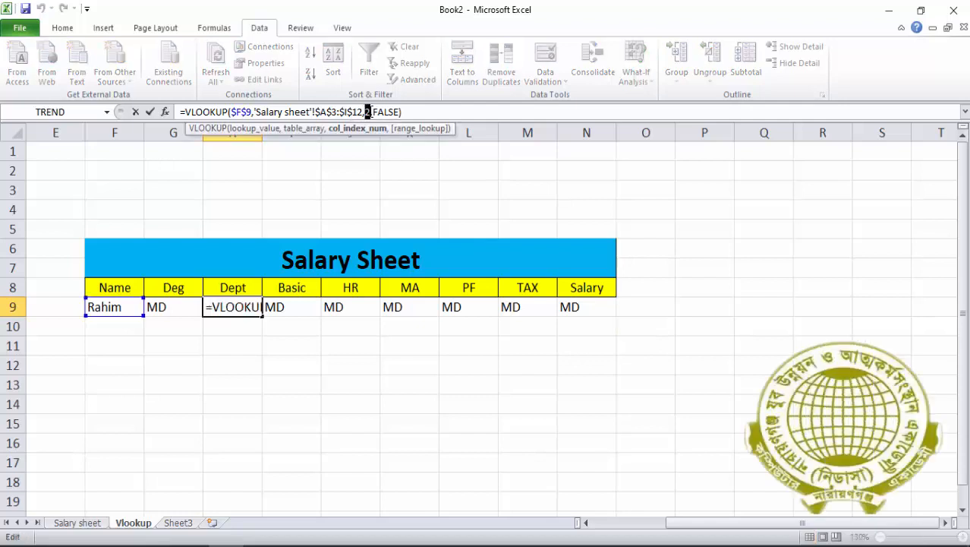
text(3)
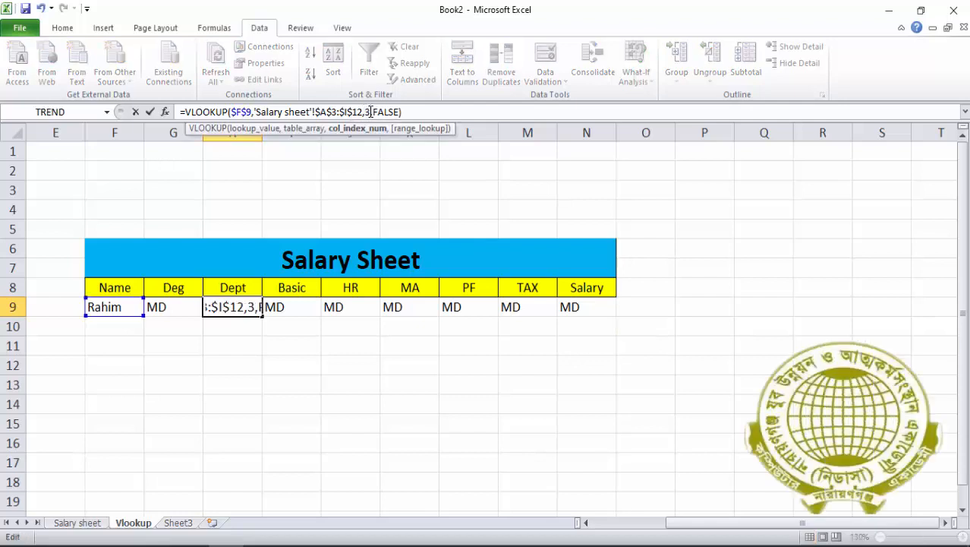
key(Return)
click(303, 307)
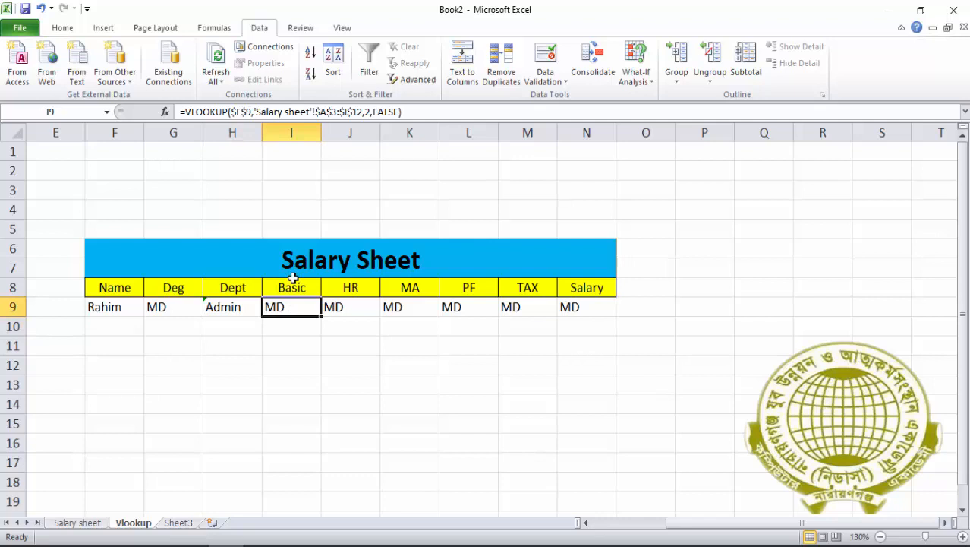
double_click(367, 112)
text(4)
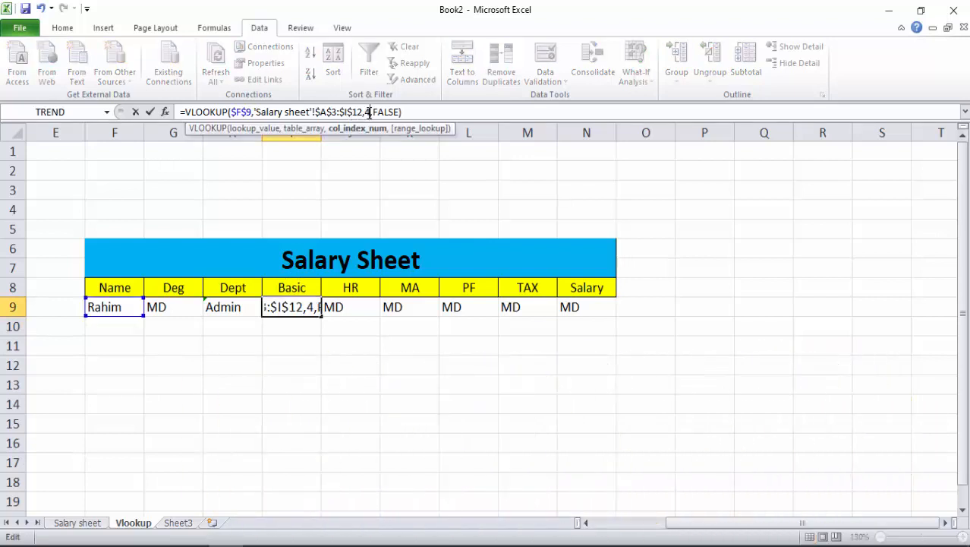
key(Return)
- Change the VLOOKUP column index to 5 in J9 under HR and to 6 in K9 under MA
click(357, 308)
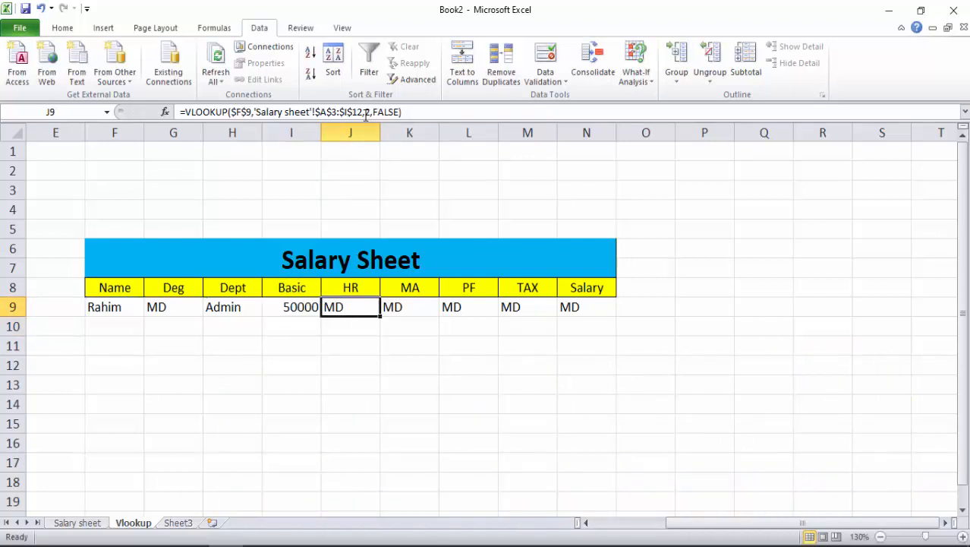
click(365, 112)
double_click(366, 111)
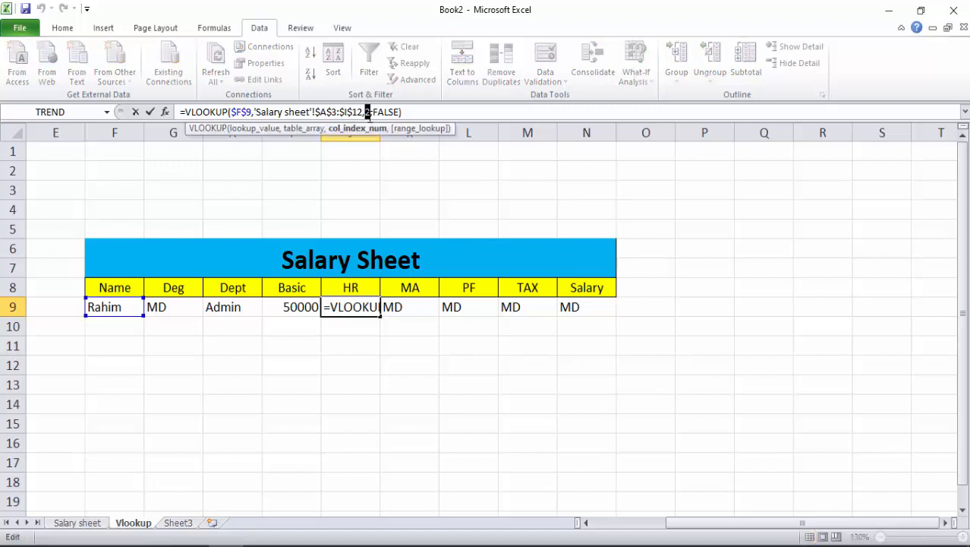
text(5)
key(Return)
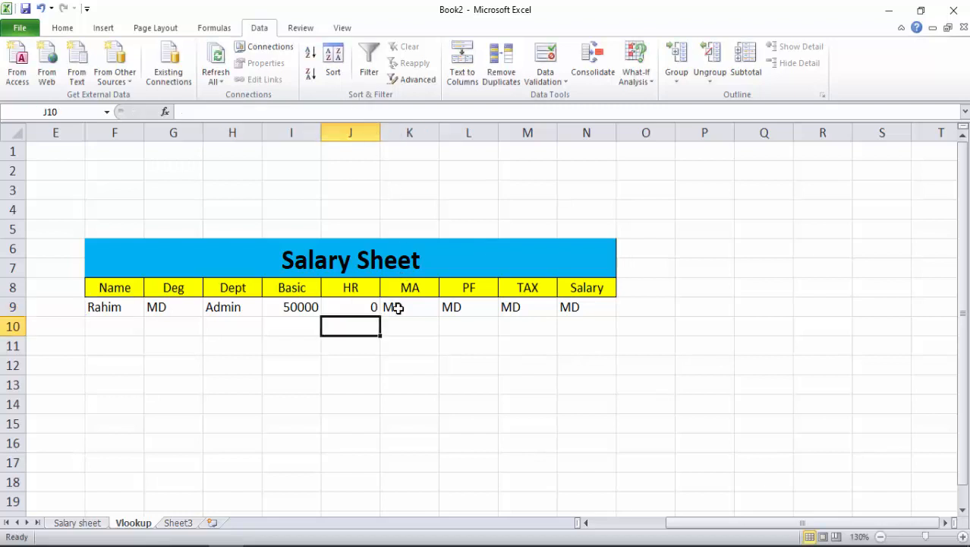
click(398, 307)
double_click(365, 112)
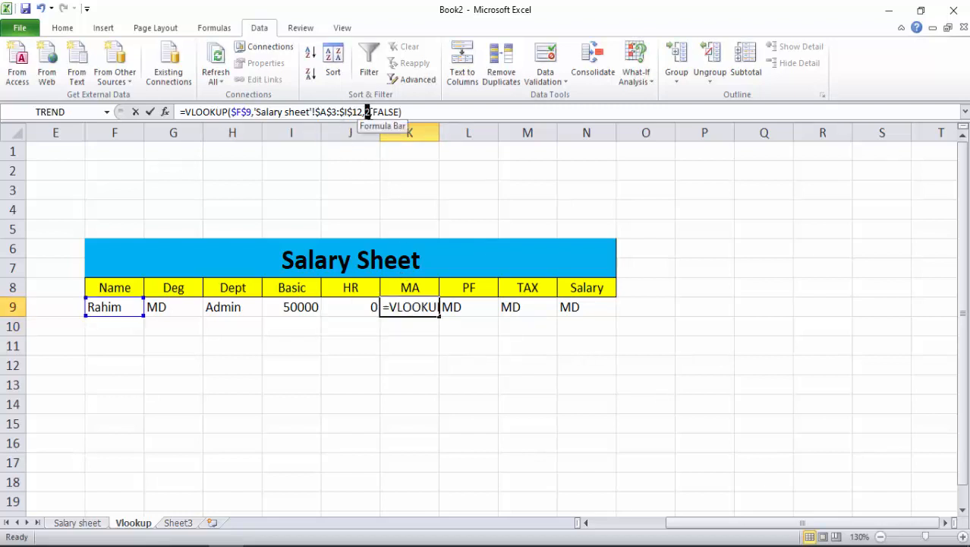
text(5)
double_click(370, 111)
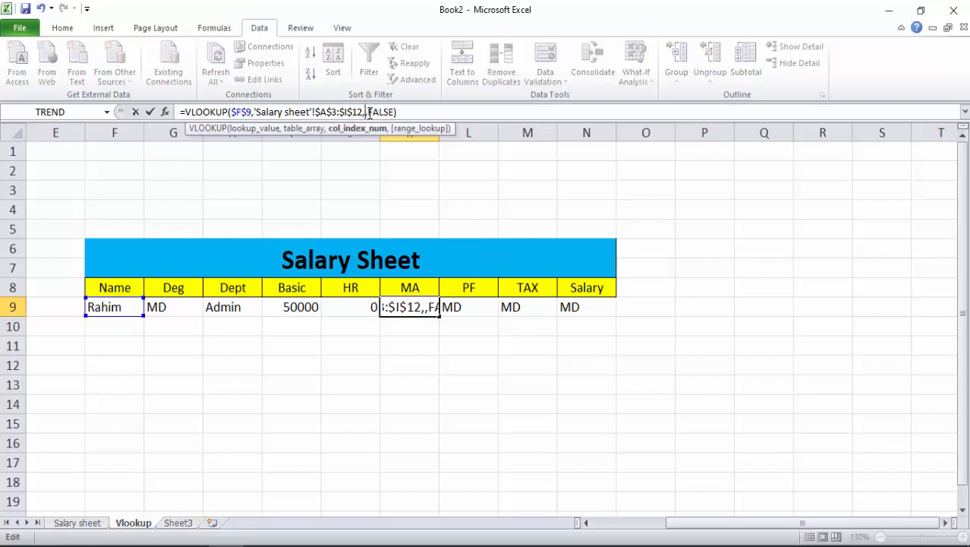
text(6)
key(Return)
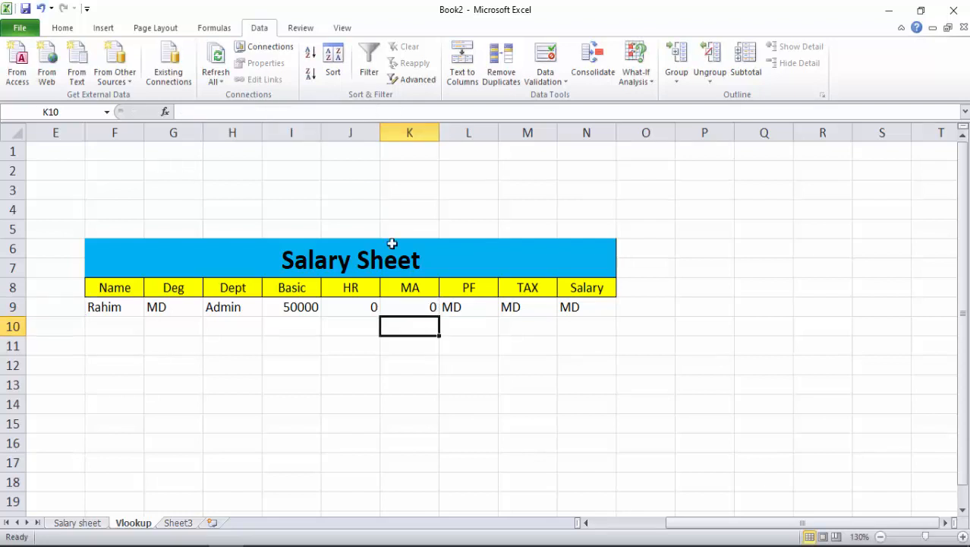
- Change the VLOOKUP column index to 7 in L9 under PF and to 8 in M9 under TAX
click(457, 308)
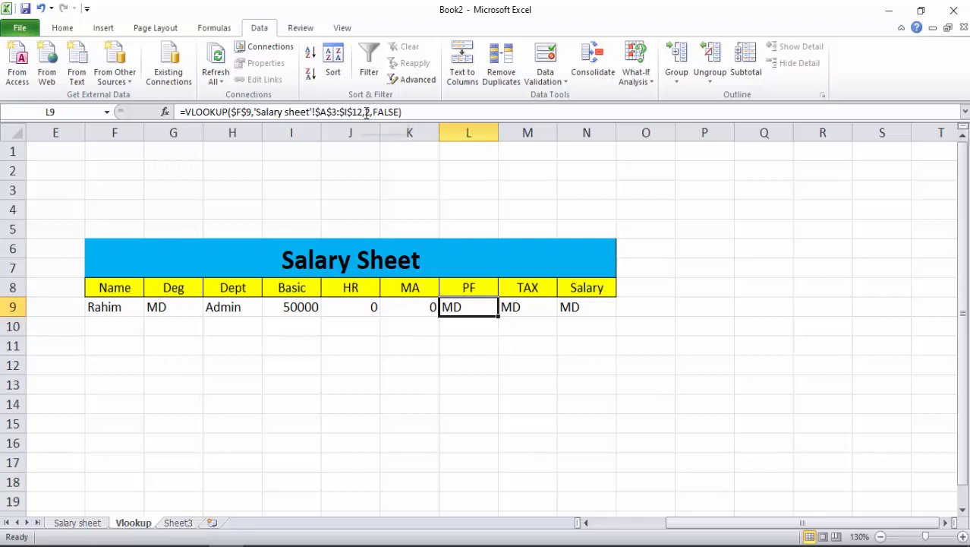
double_click(367, 111)
text(7)
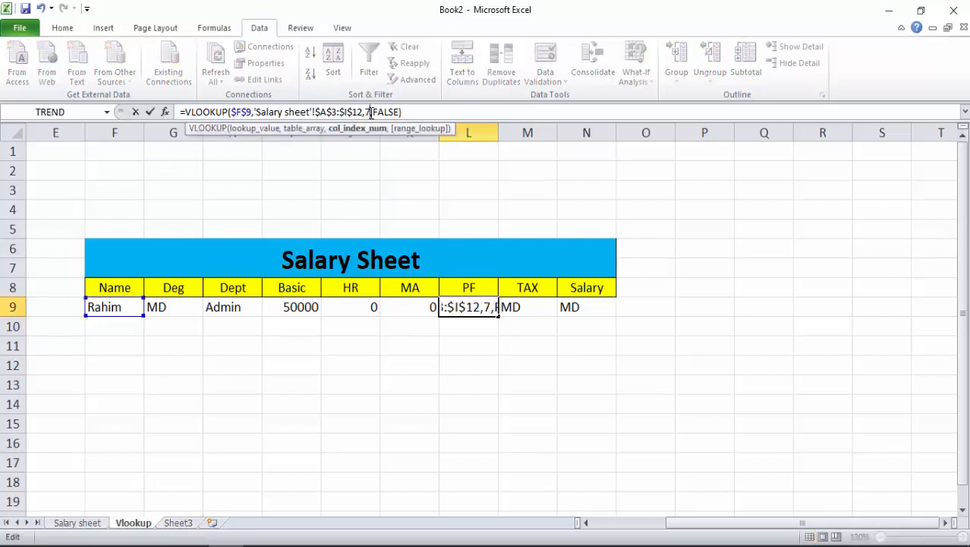
key(Return)
click(521, 308)
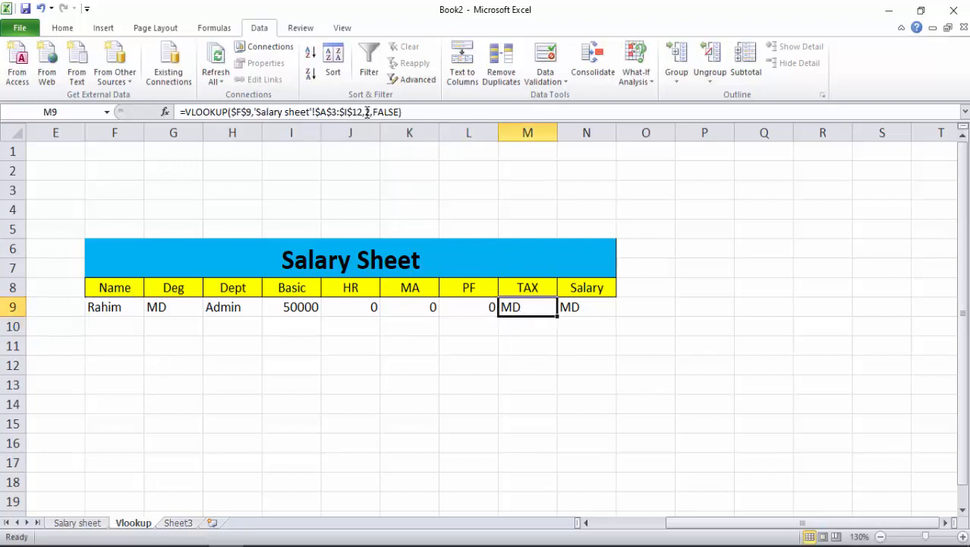
double_click(367, 112)
double_click(367, 112)
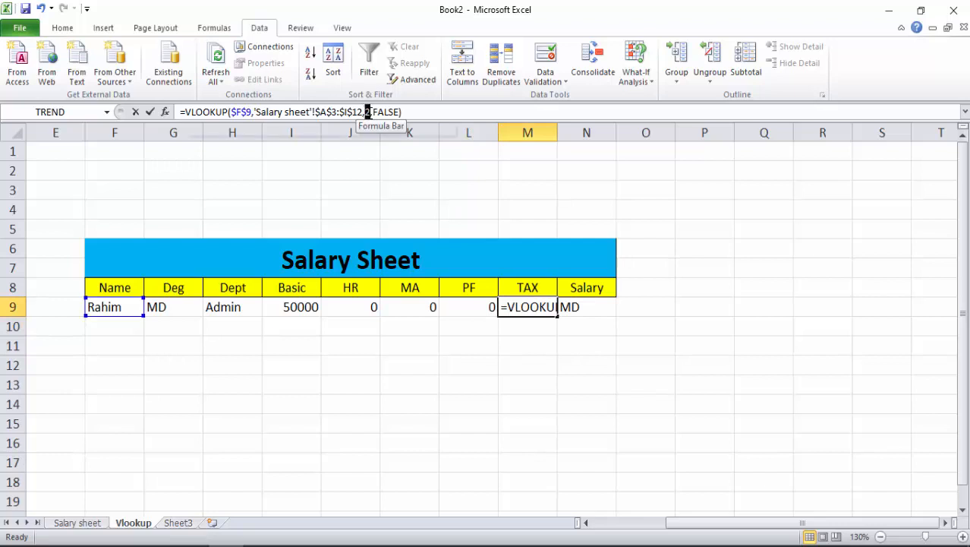
text(8)
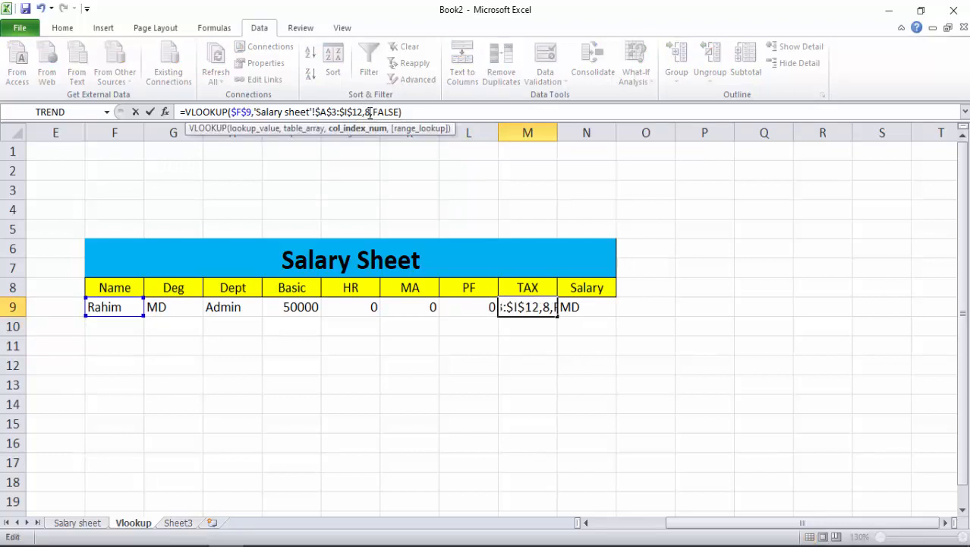
key(Return)
- Change the VLOOKUP column index to 9 in N9 under Salary
click(581, 305)
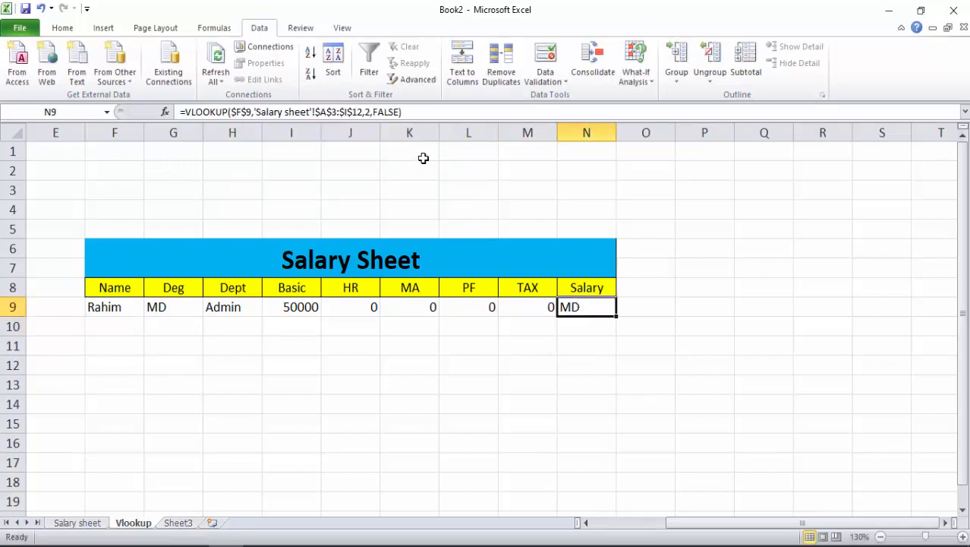
double_click(367, 112)
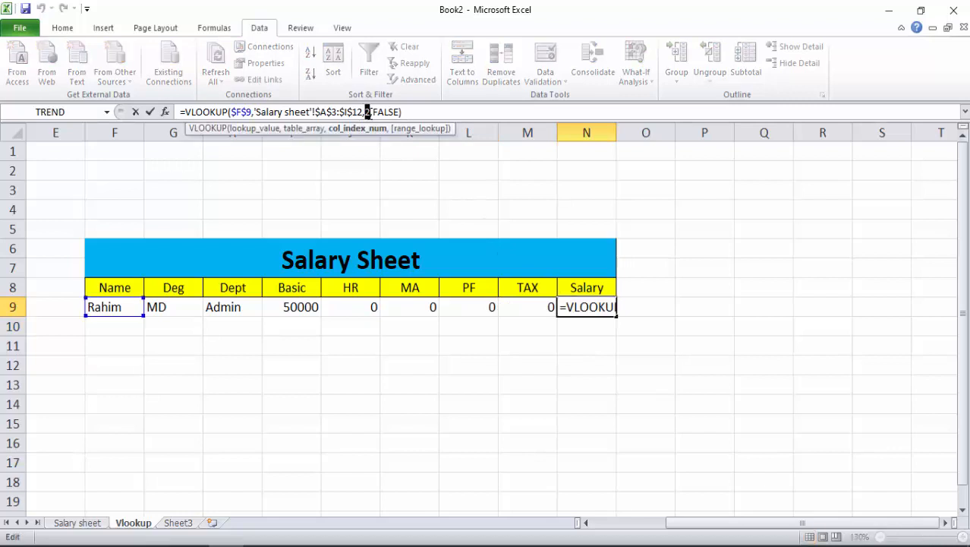
text(9)
key(Return)
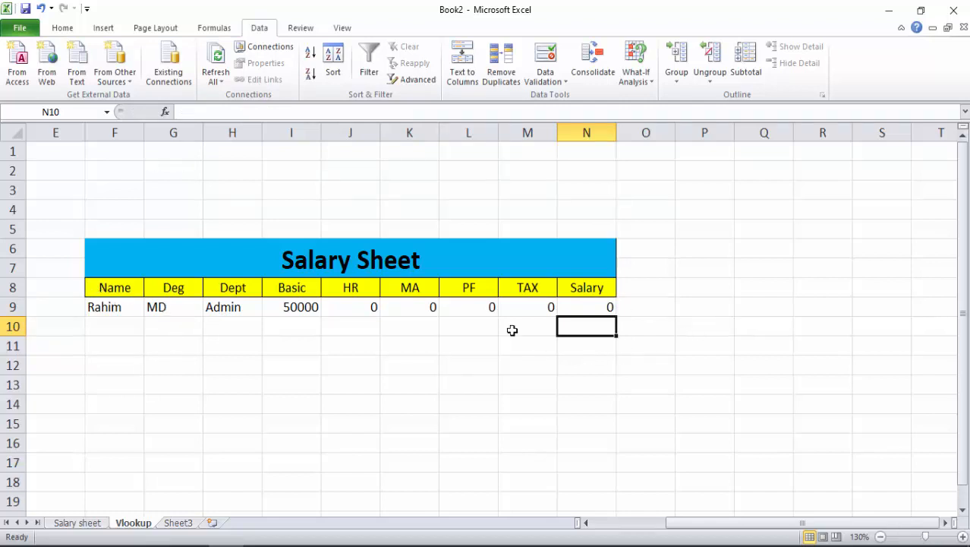
- Choose the second employee from the Name drop-down in F9 and compare the retrieved row with the Salary sheet
click(107, 306)
click(150, 309)
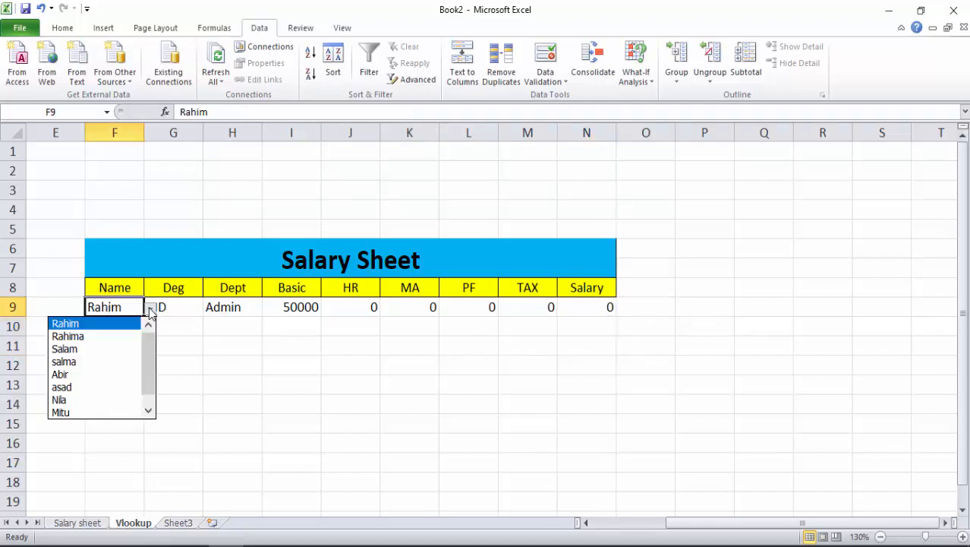
click(94, 336)
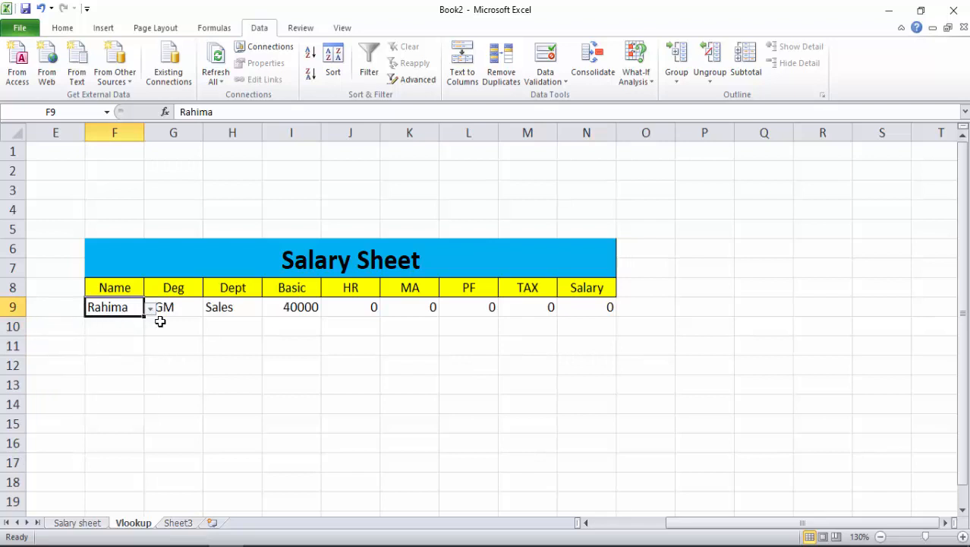
click(169, 345)
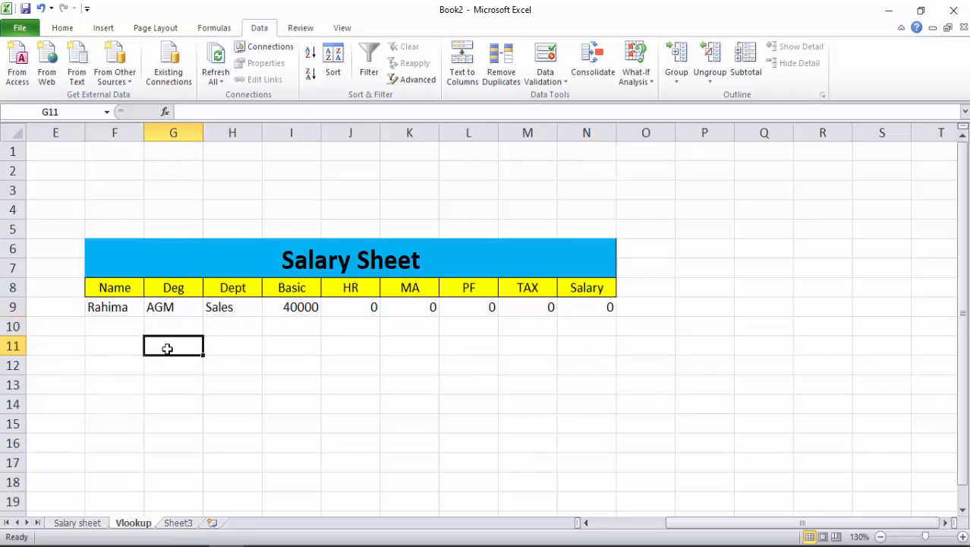
click(95, 525)
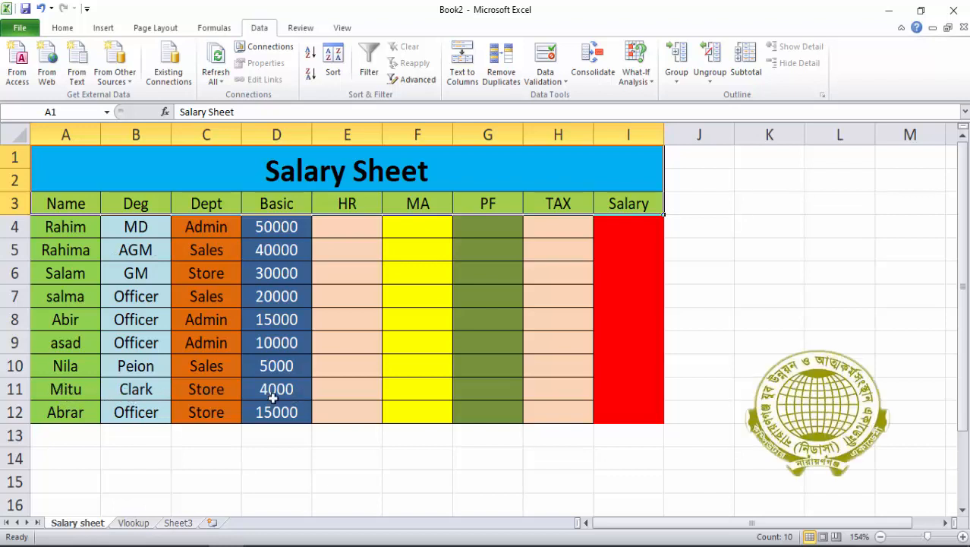
click(135, 523)
- Choose the eighth employee from the Name drop-down in F9 to test the lookup row again
click(140, 308)
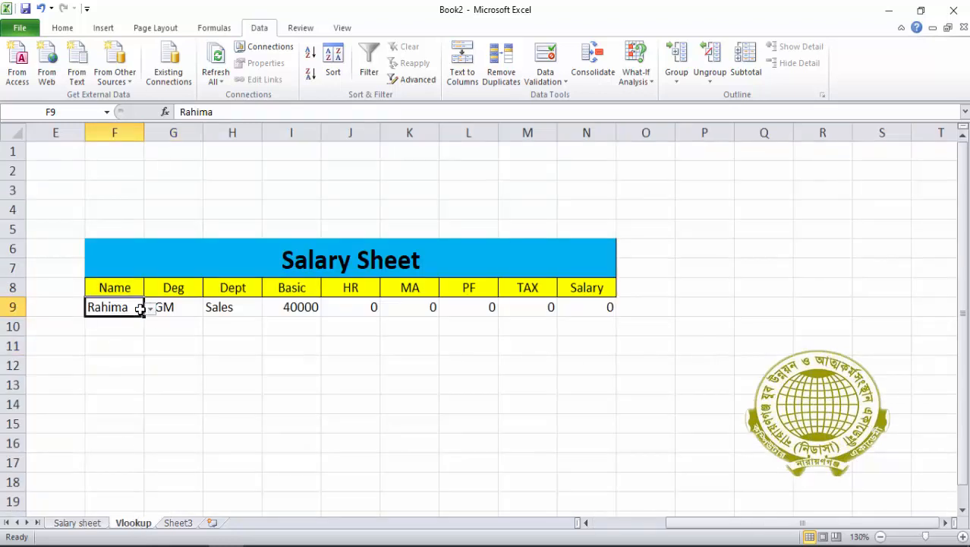
click(151, 311)
click(87, 399)
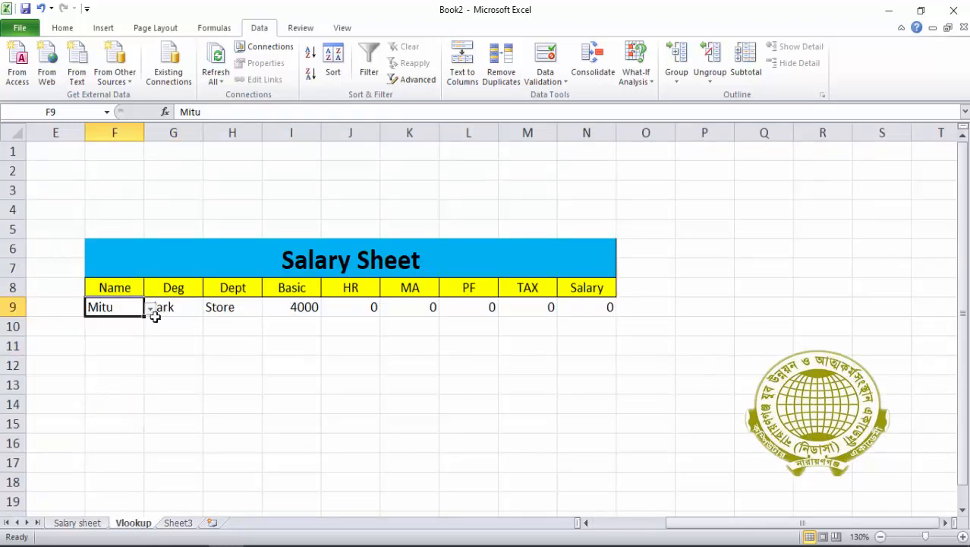
click(166, 361)
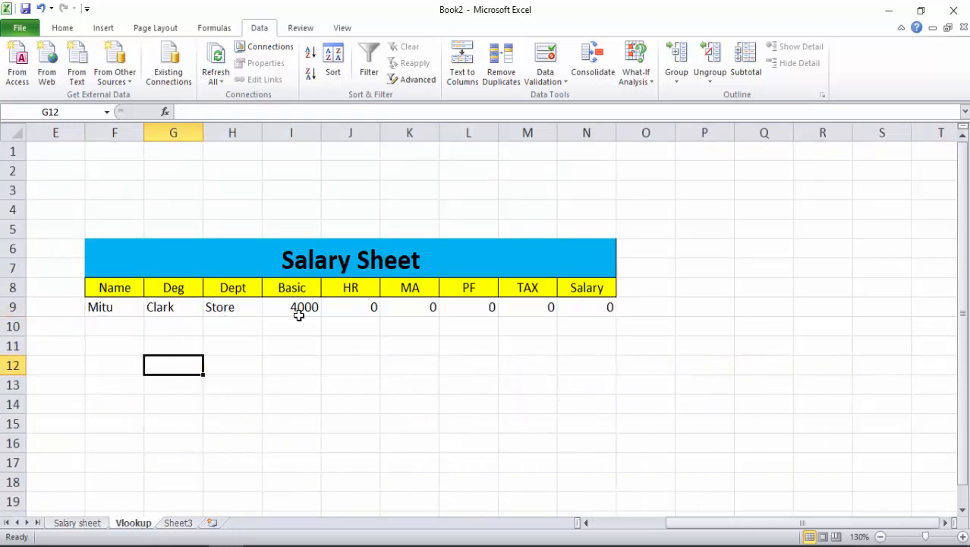
click(130, 310)
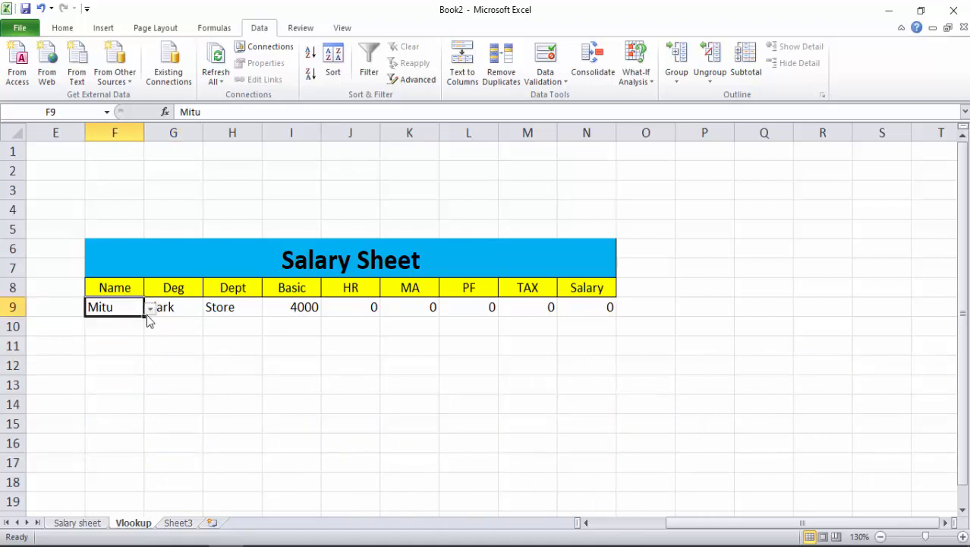
- Choose the fifth employee from the Name drop-down in F9 and switch to the Salary sheet to compare that employee's row
click(150, 312)
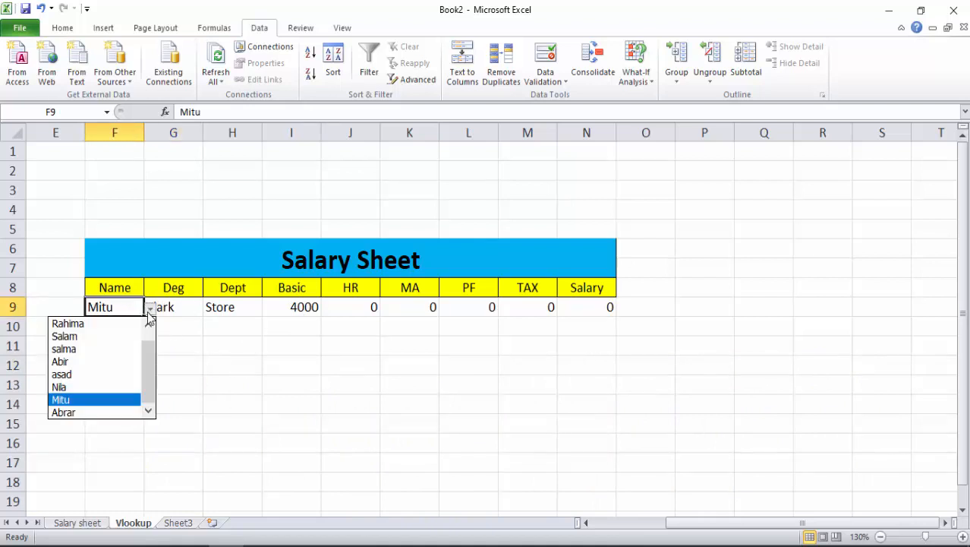
click(61, 362)
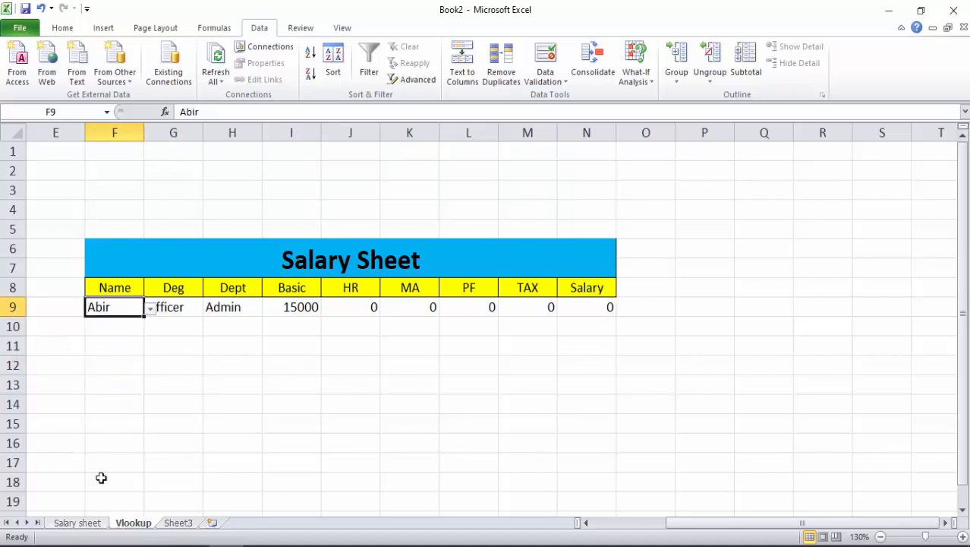
click(77, 522)
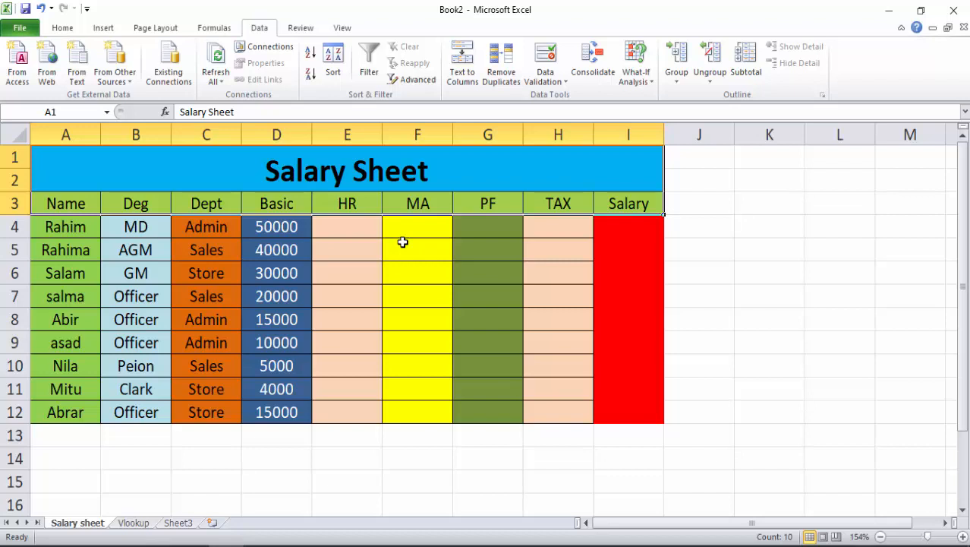
- Calculate HR as 10% of Basic with =D4*10% in E4 and fill the formula down to E12
click(342, 225)
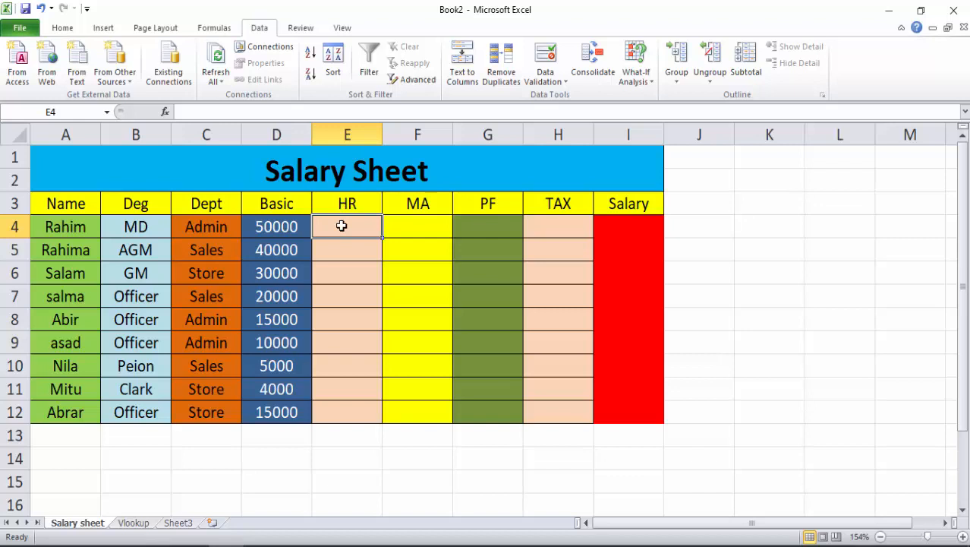
text(=)
click(278, 224)
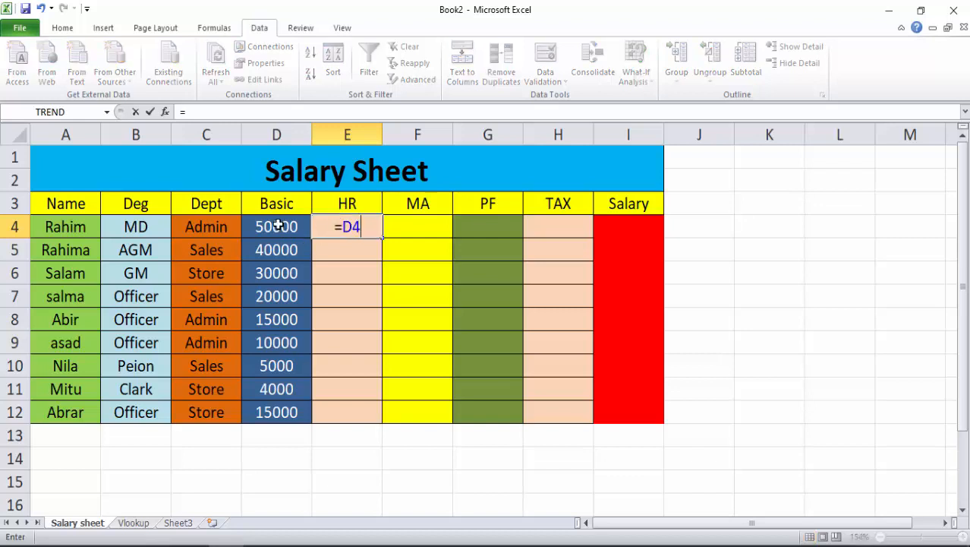
text(*)
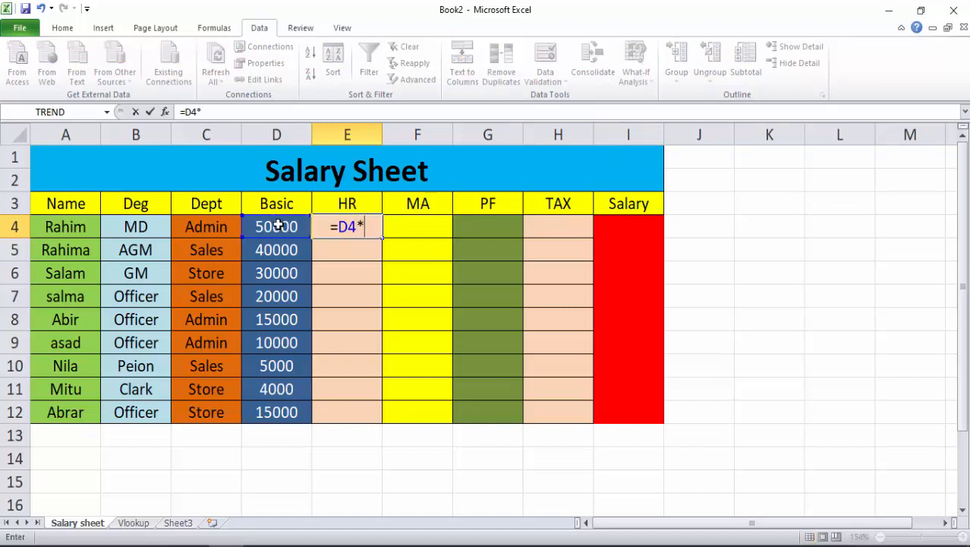
text(1)
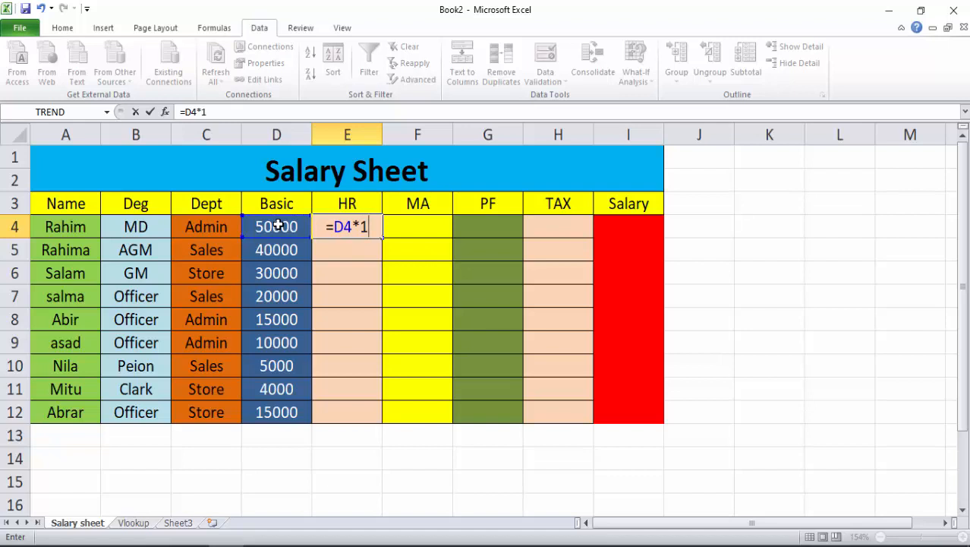
text(0)
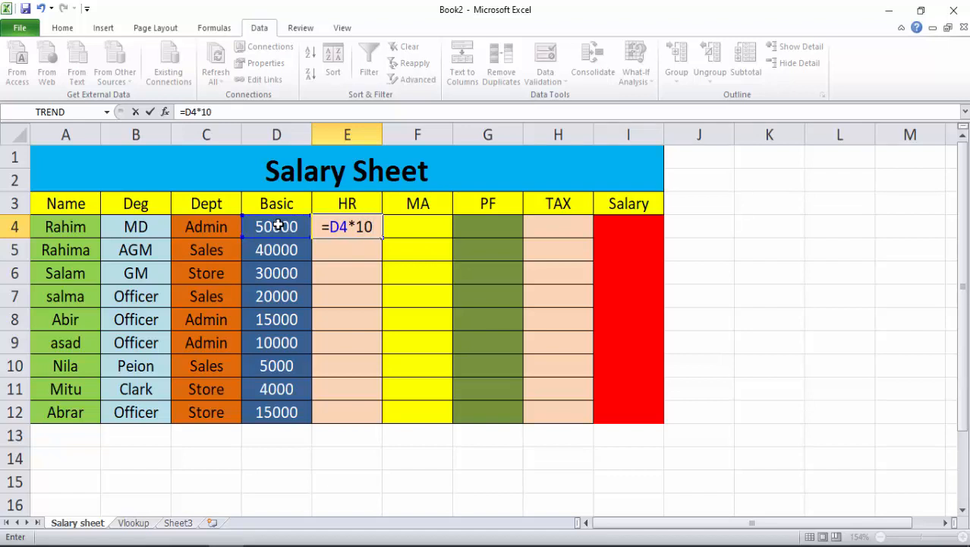
text(%)
key(Return)
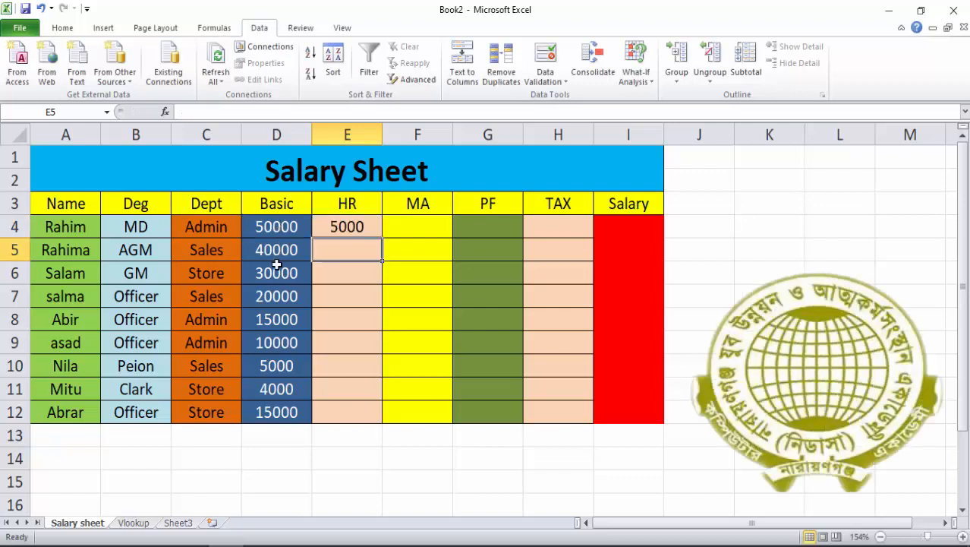
click(351, 229)
double_click(382, 238)
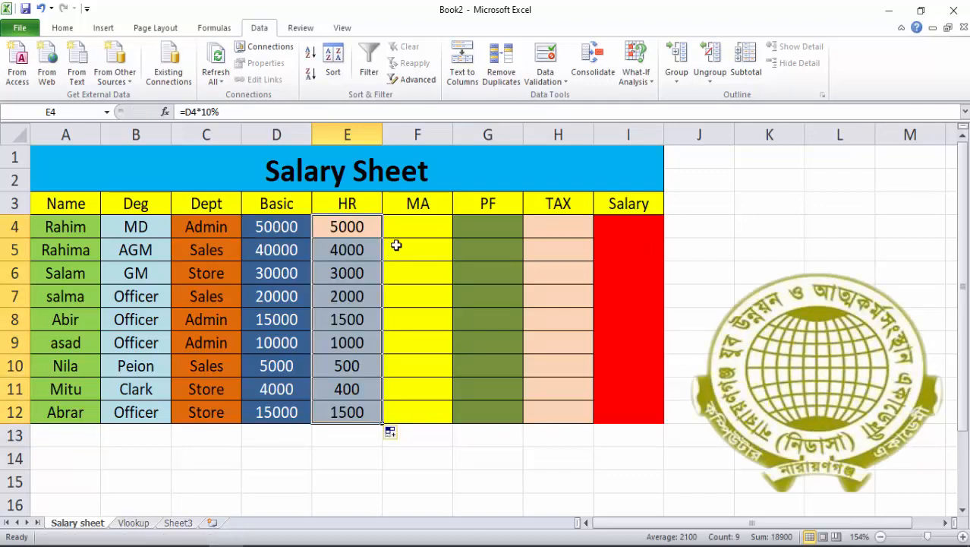
- Calculate MA as 8% of Basic with =D4*8% in F4 and fill the formula down to F12
click(412, 230)
text(=)
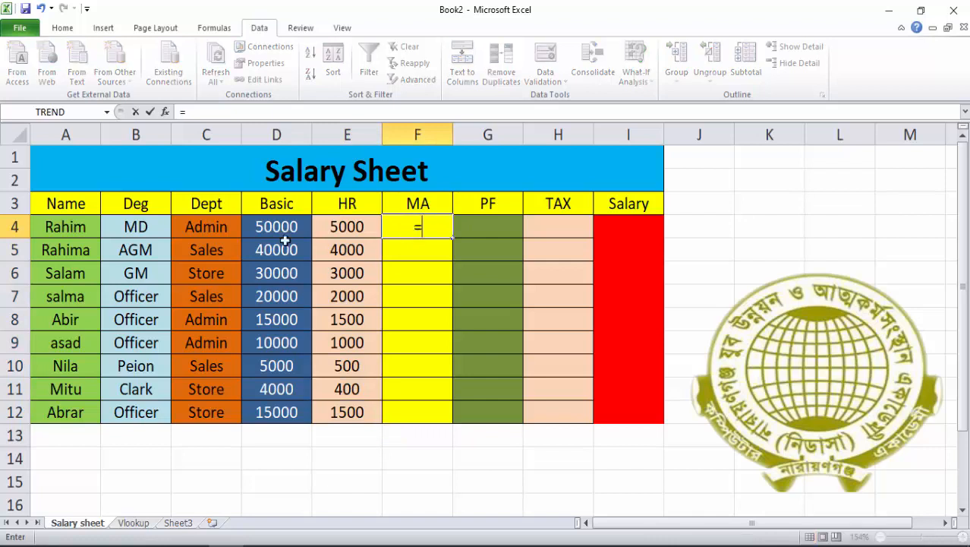
click(277, 227)
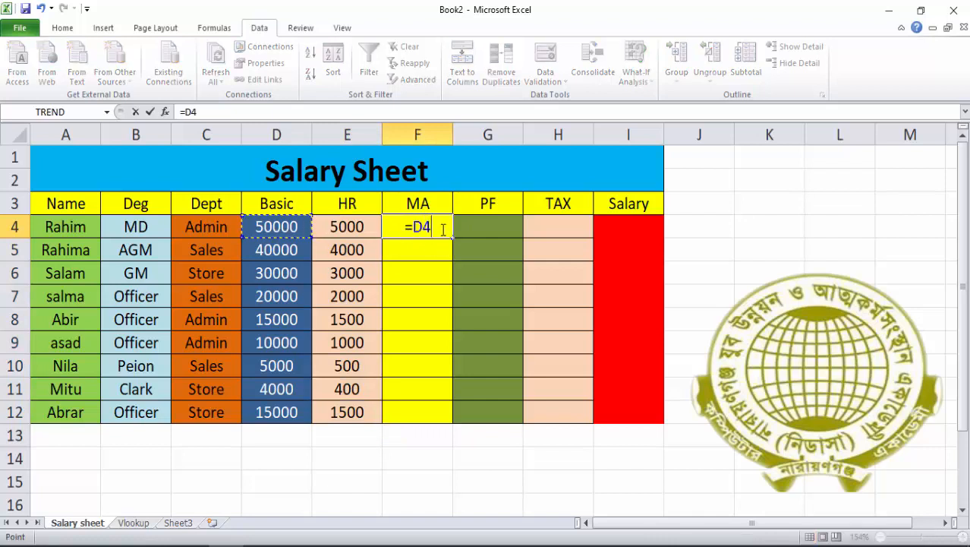
text(*8)
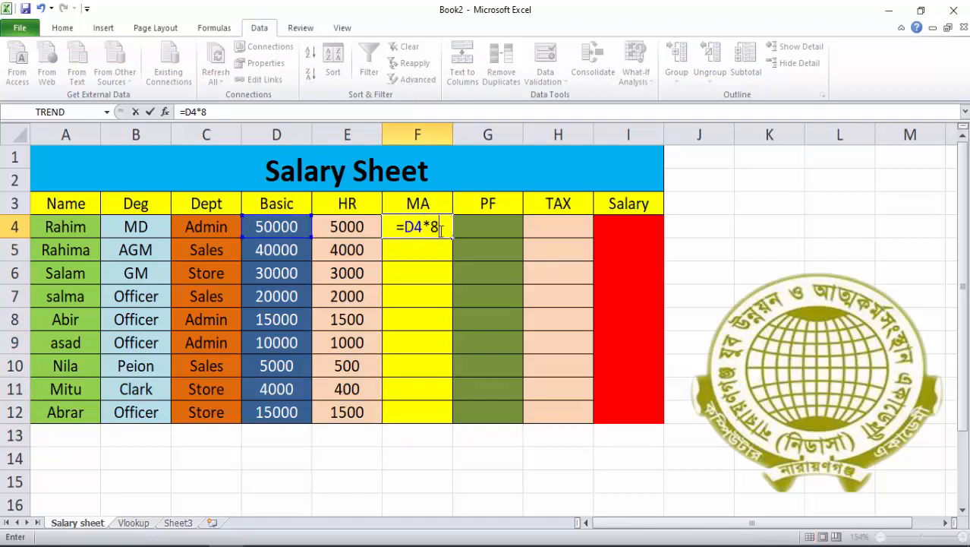
text(%)
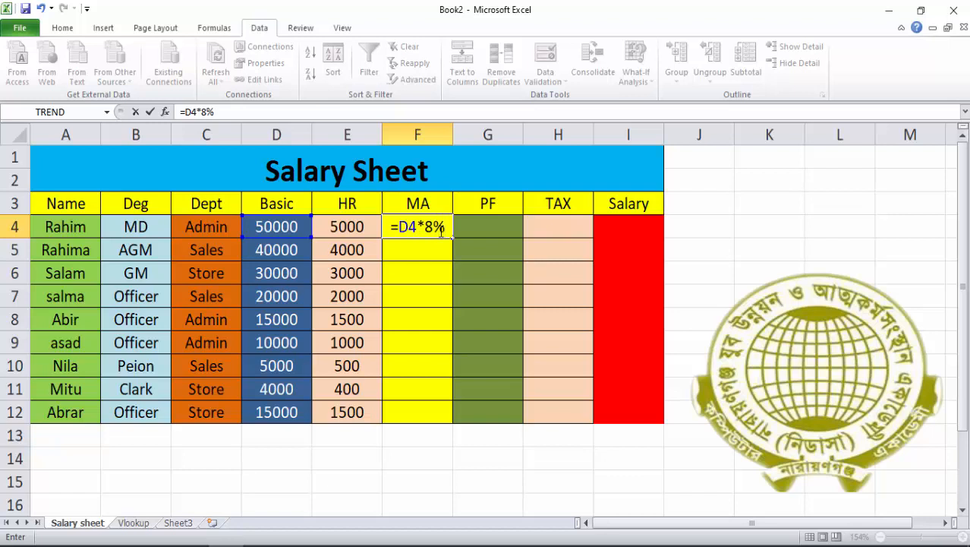
key(Return)
click(433, 226)
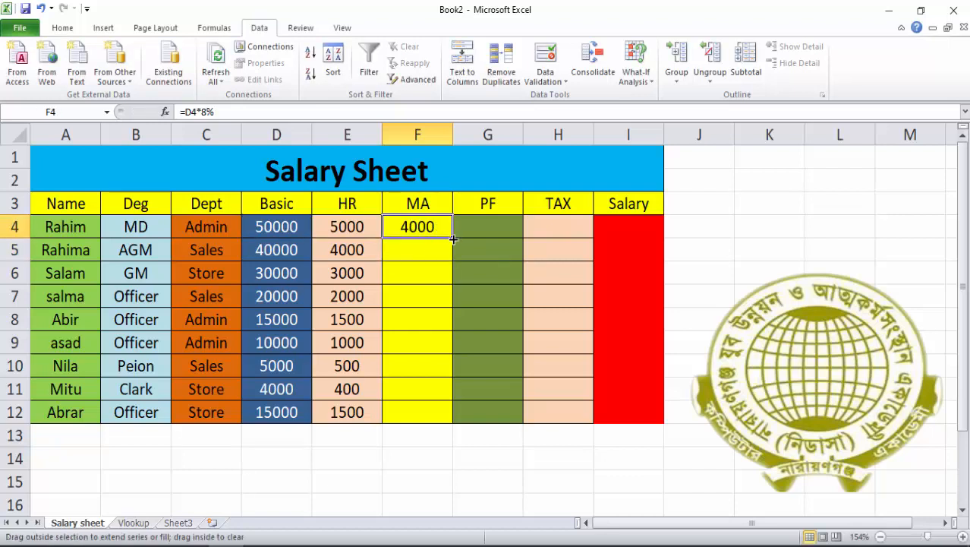
double_click(453, 238)
- Enter =D4*5% in G4 to calculate the first employee's PF as 5% of Basic
click(494, 222)
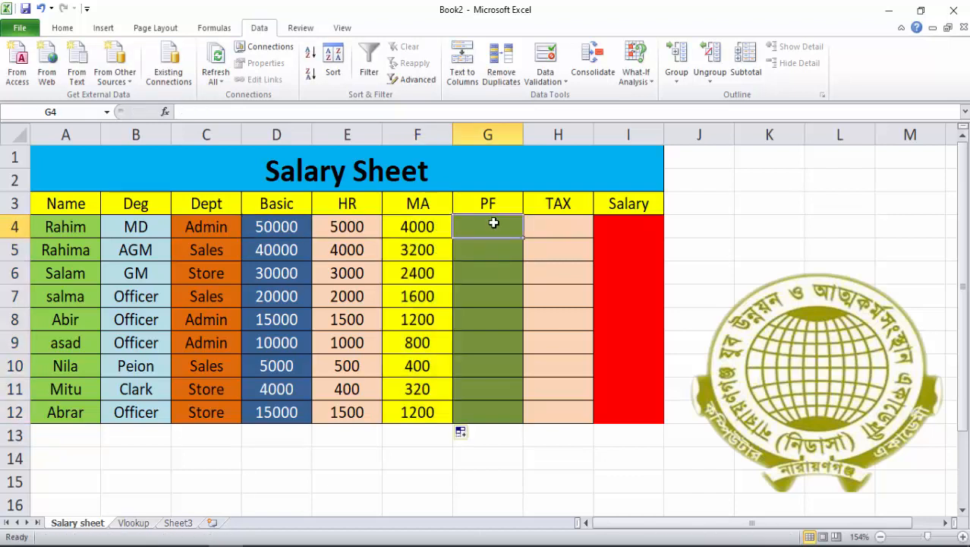
text(=)
click(287, 225)
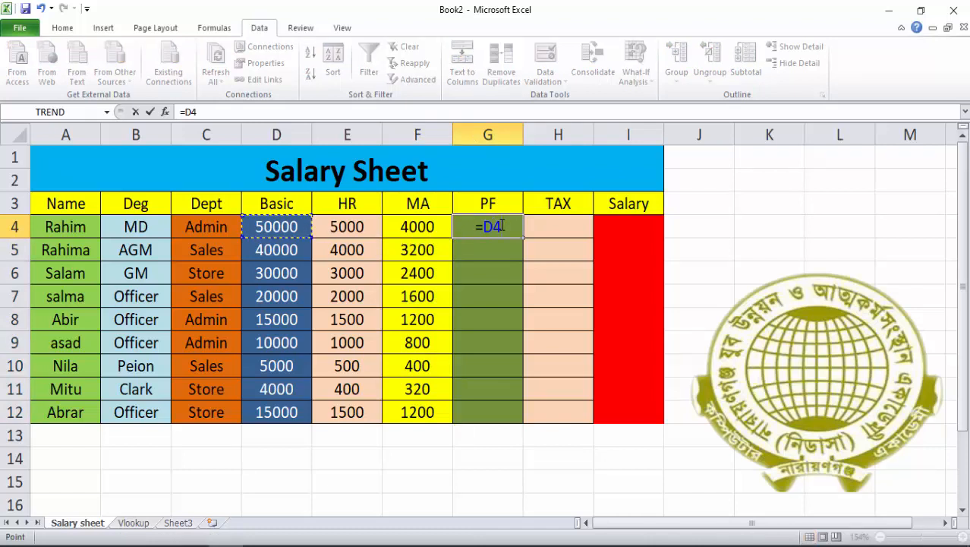
text(*5%)
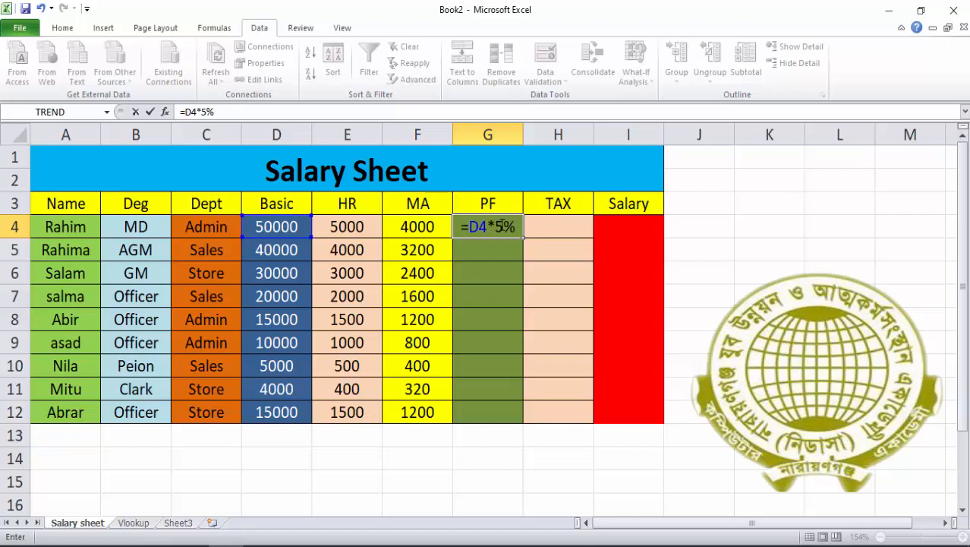
key(Return)
- Enter =D4*2% in H4 to calculate the first employee's TAX as 2% of Basic
click(559, 229)
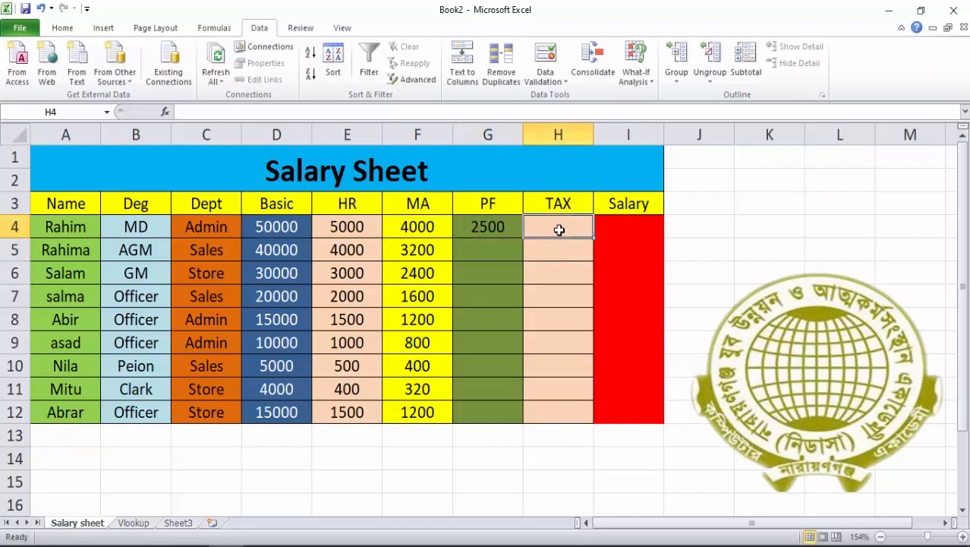
text(=)
click(281, 226)
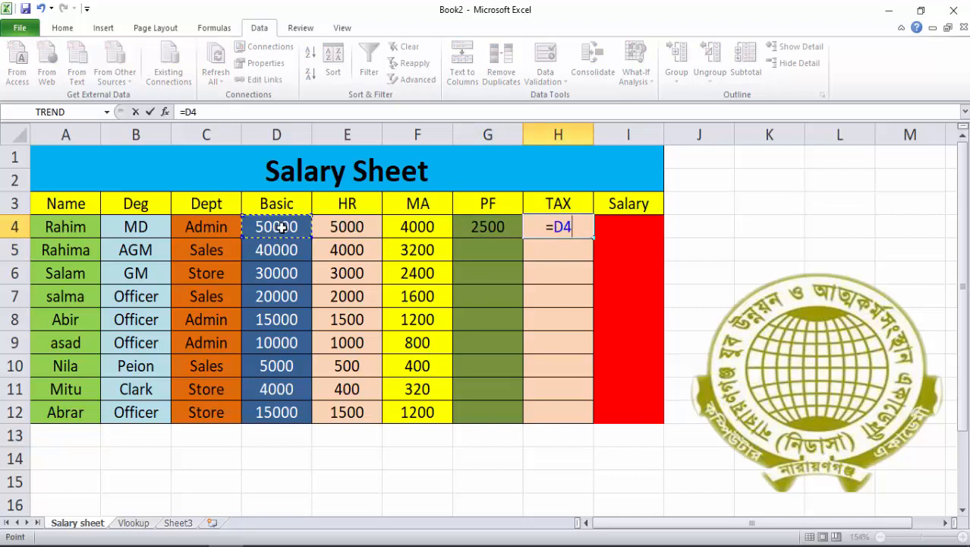
text(*)
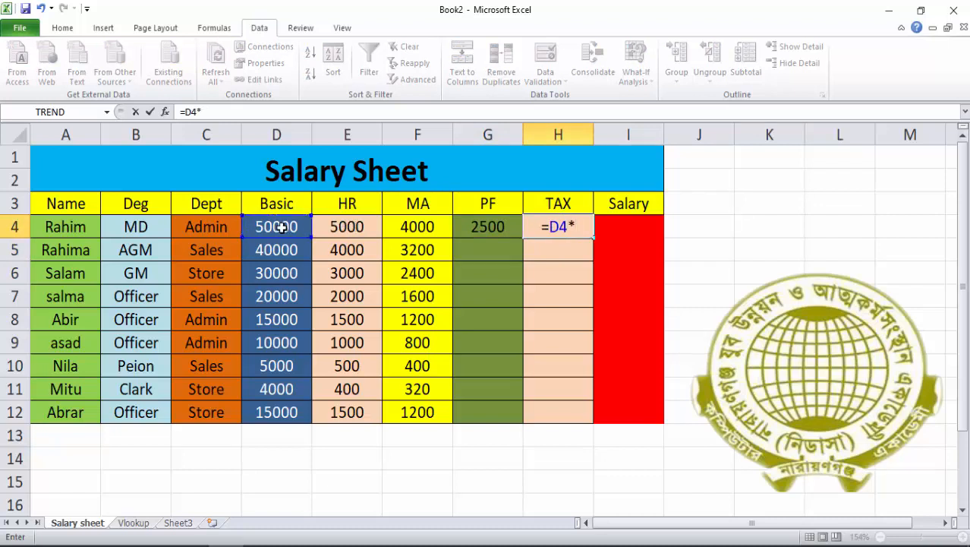
text(2%)
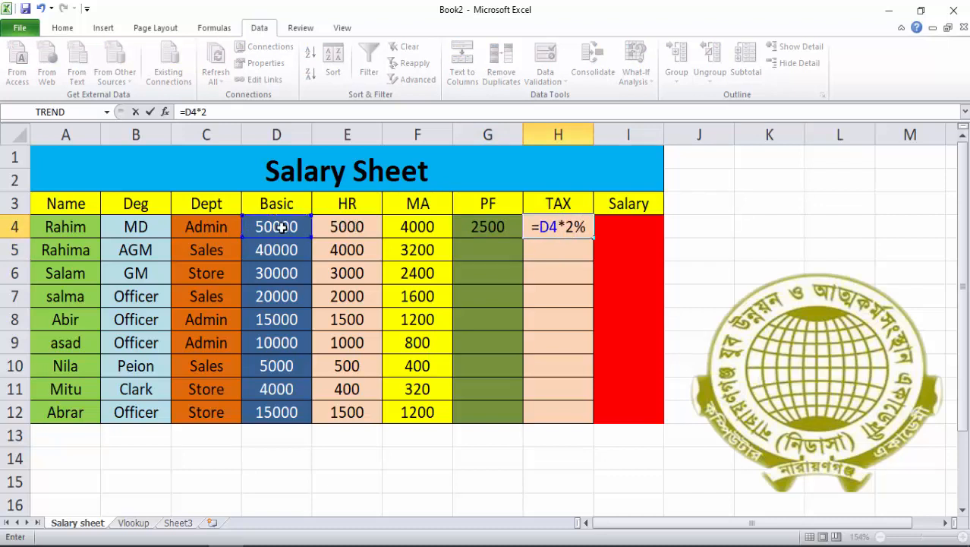
key(Return)
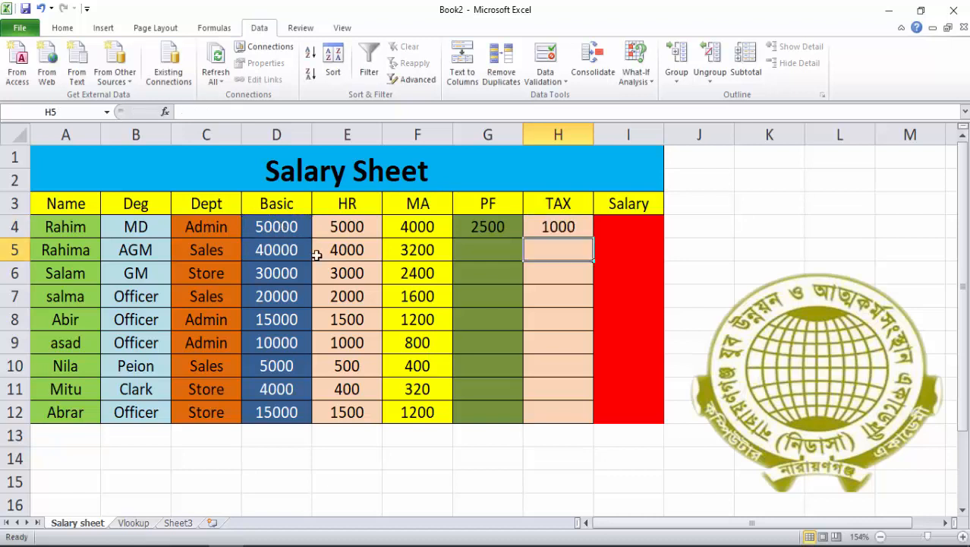
click(624, 229)
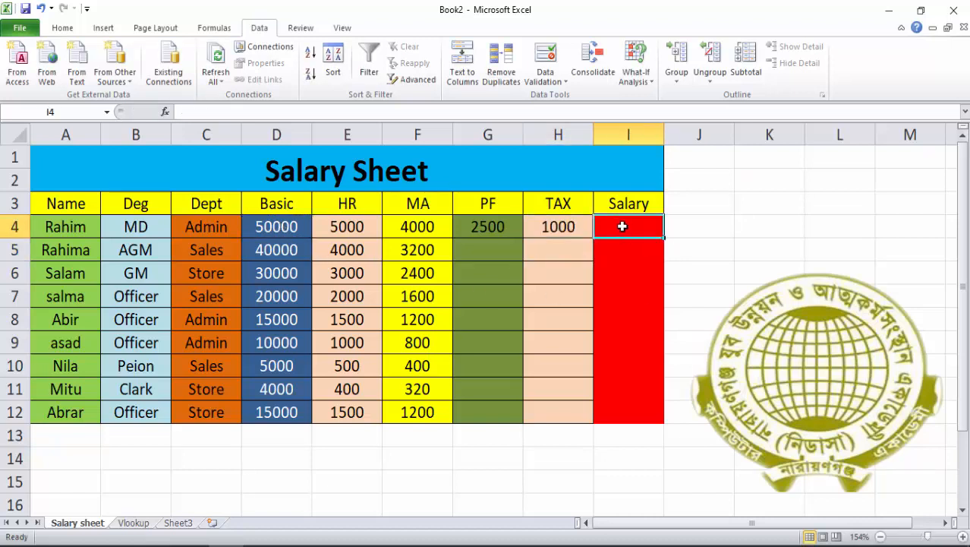
drag(623, 227, 633, 410)
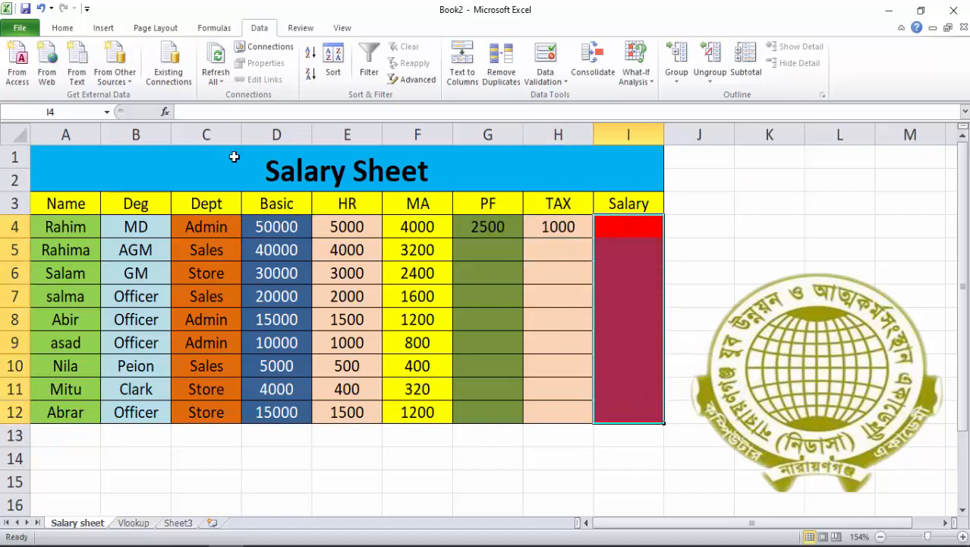
click(68, 31)
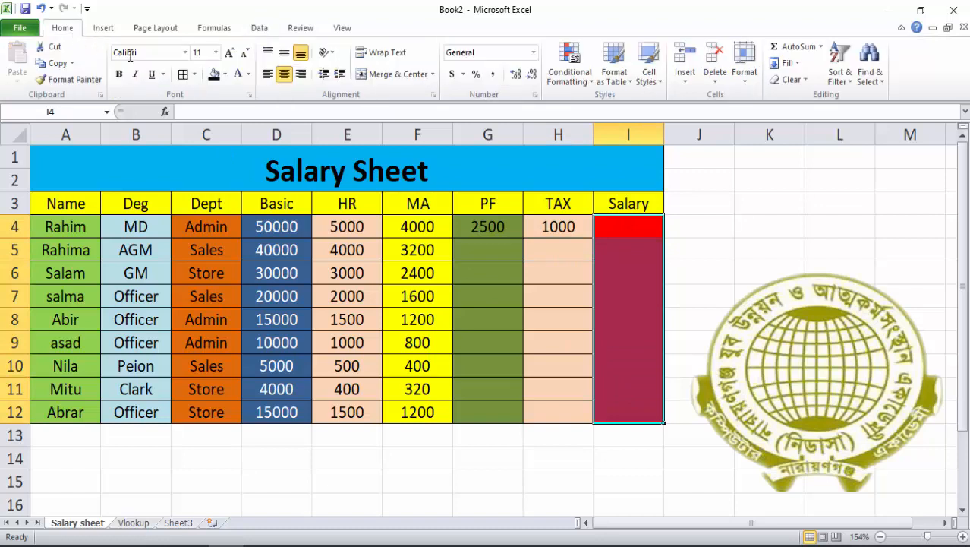
- Enter =SUM(D4:F4)-(G4+H4) in I4 to calculate the first employee's net Salary
click(620, 226)
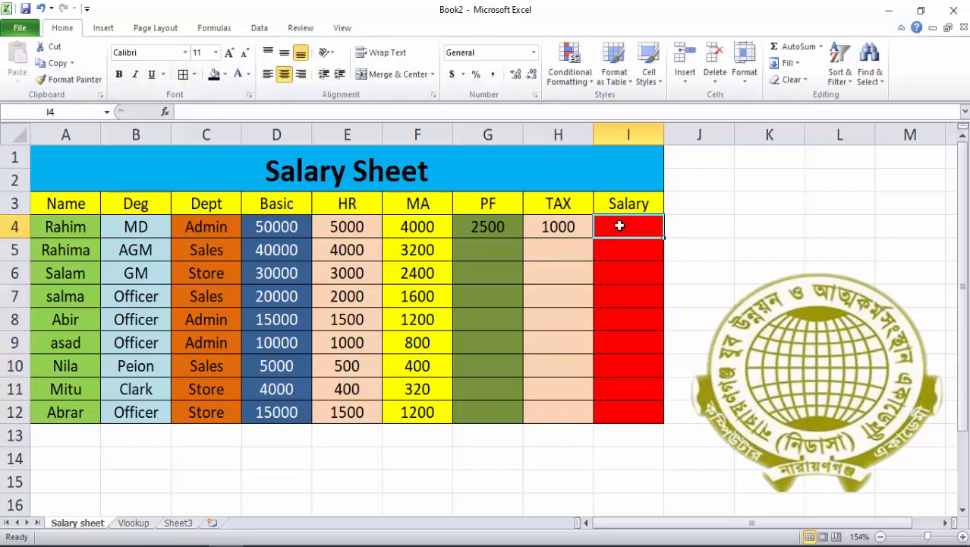
text(=)
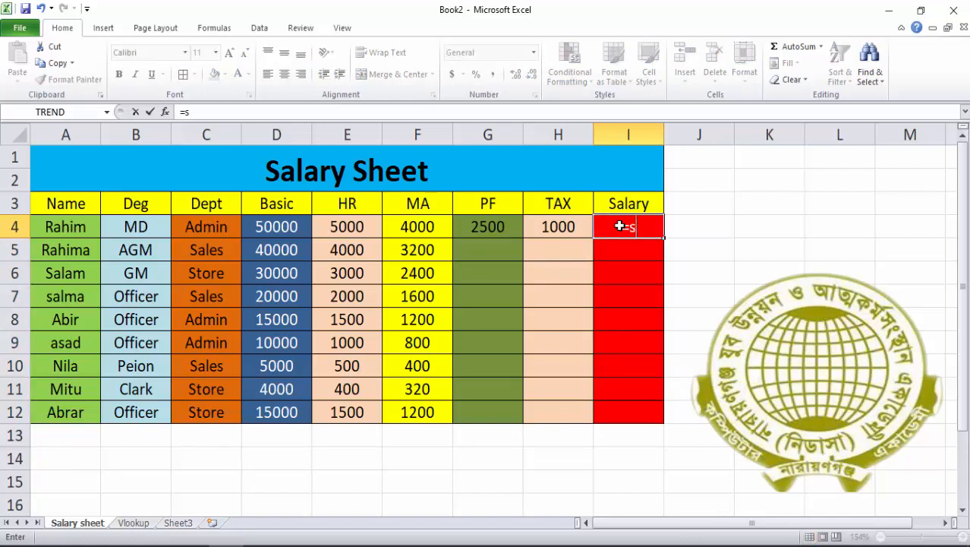
text(sum)
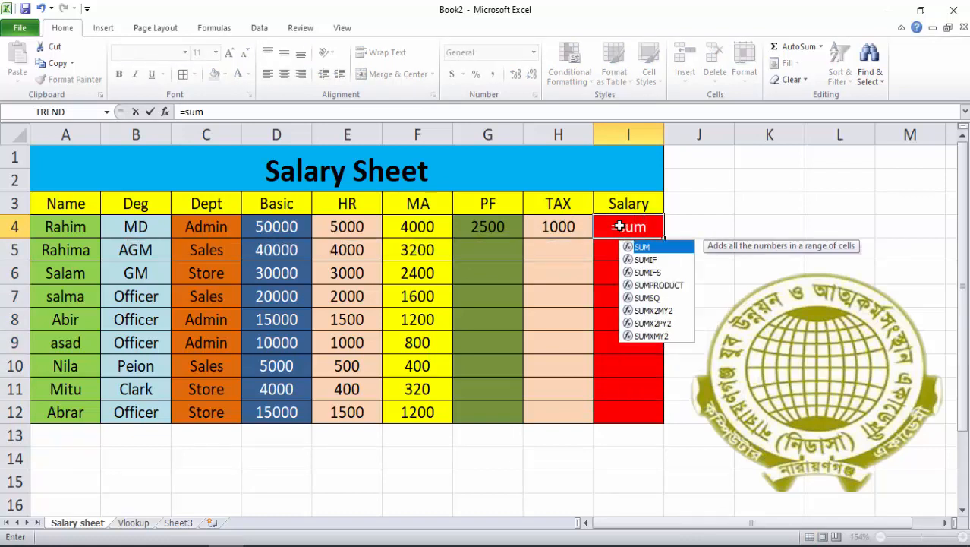
text(()
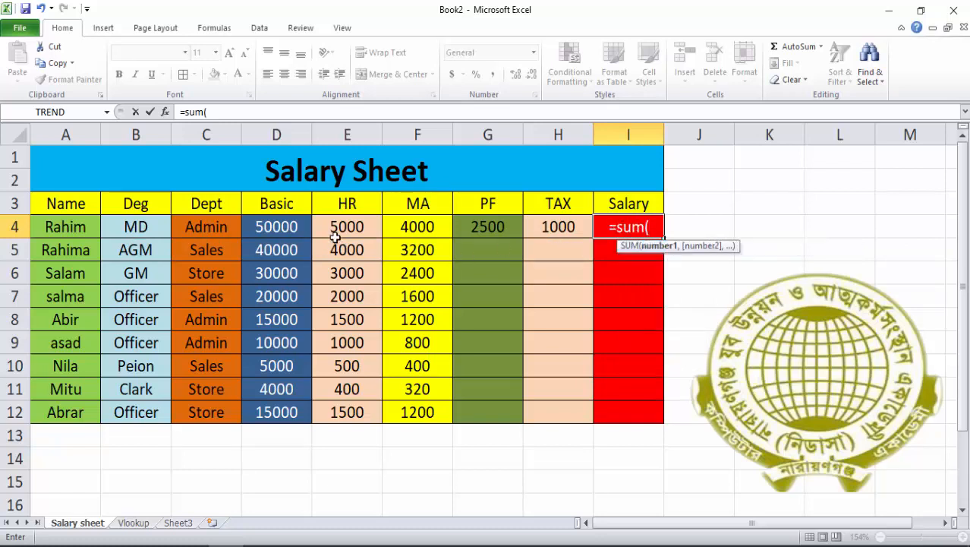
click(274, 227)
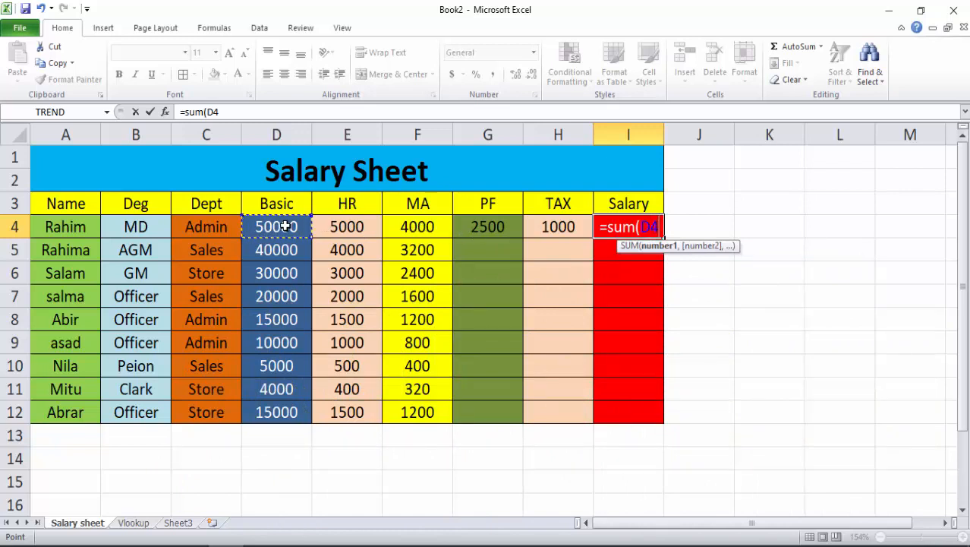
key(F8)
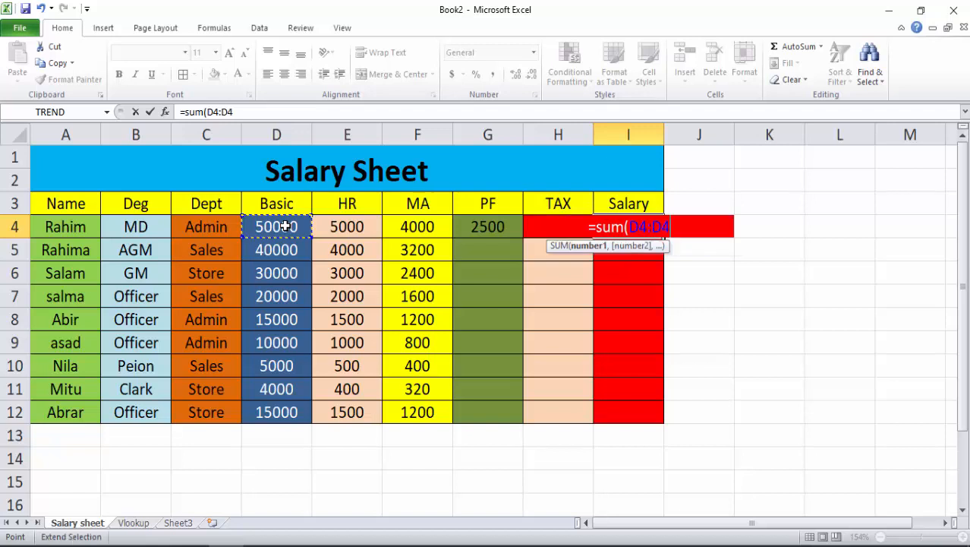
click(427, 228)
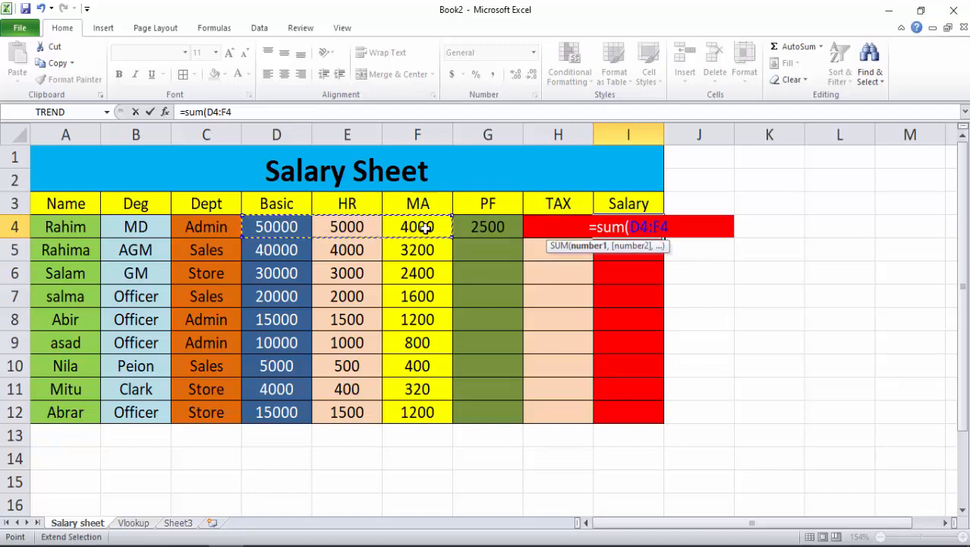
text())
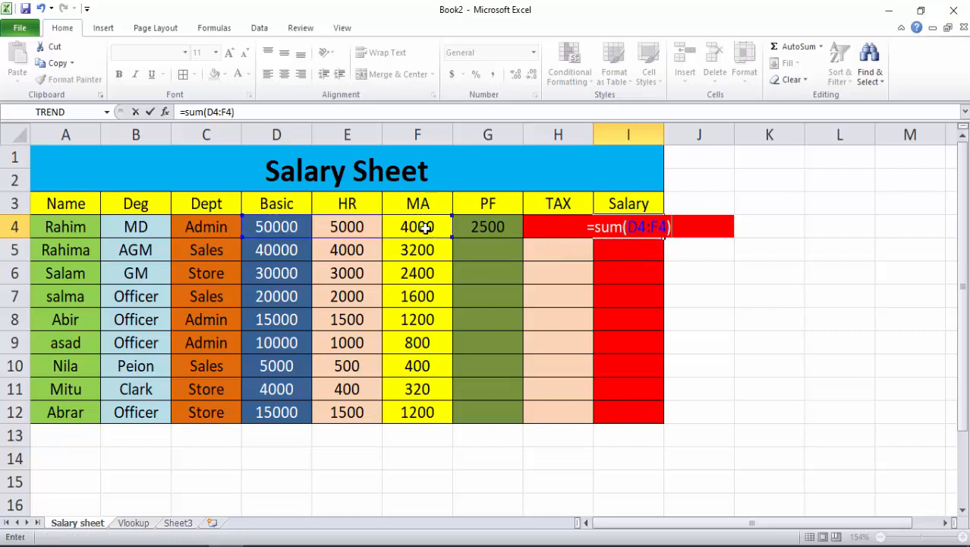
text(-)
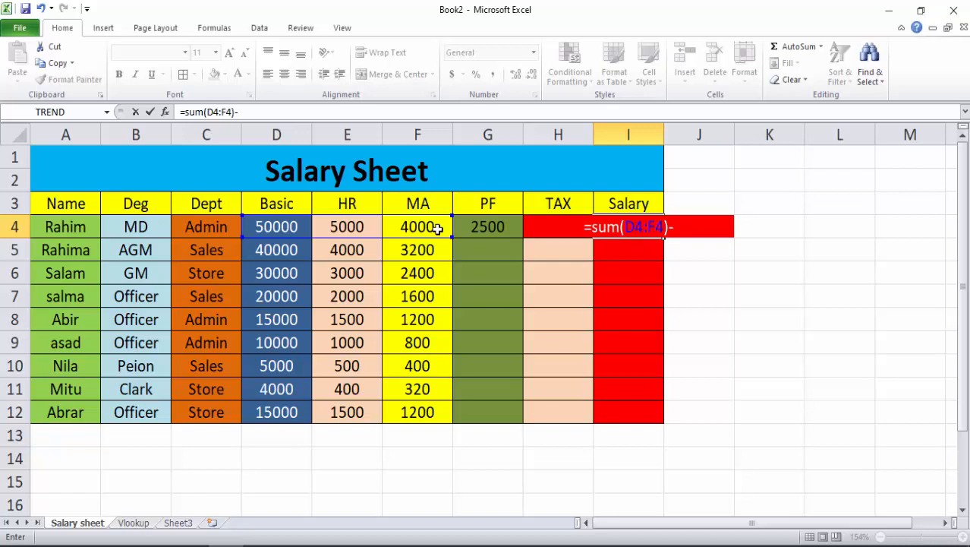
text(()
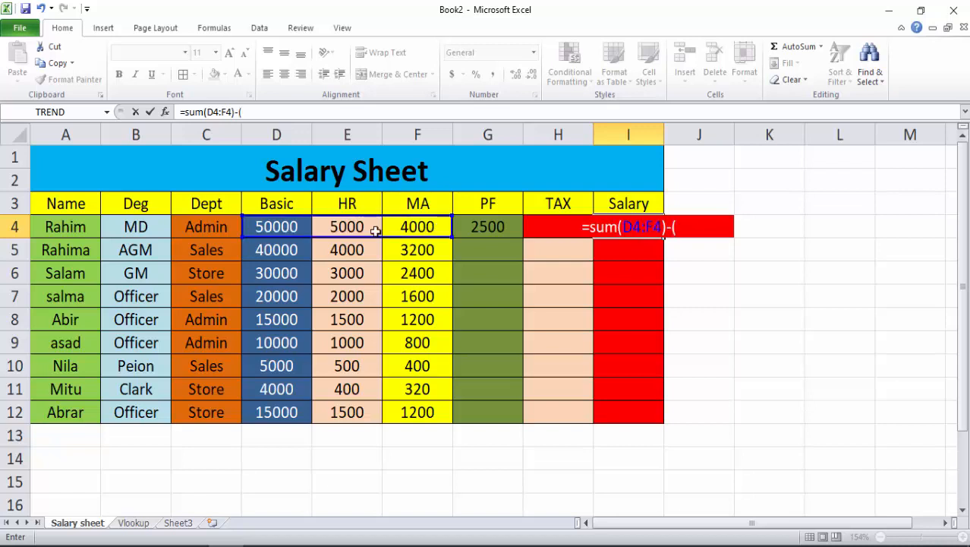
click(480, 228)
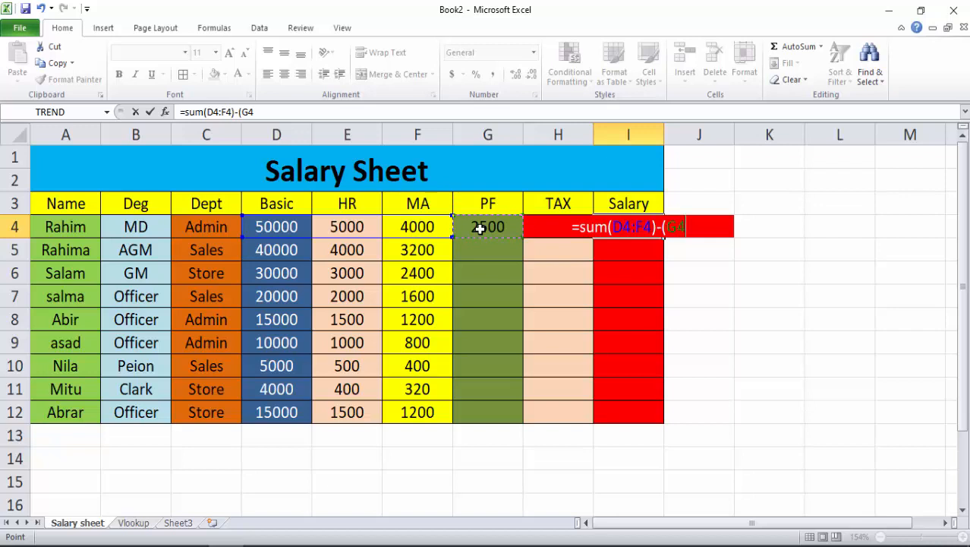
text(+)
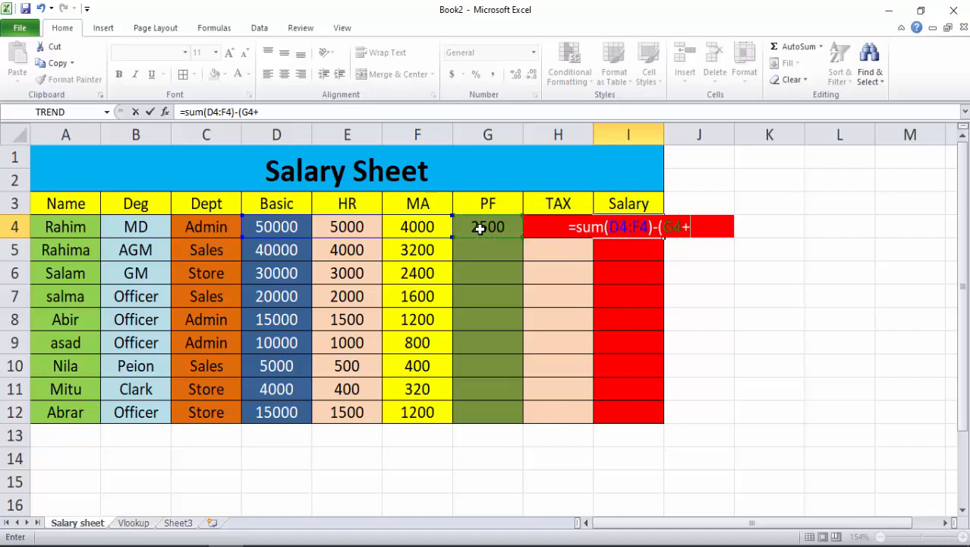
click(550, 204)
key(Down)
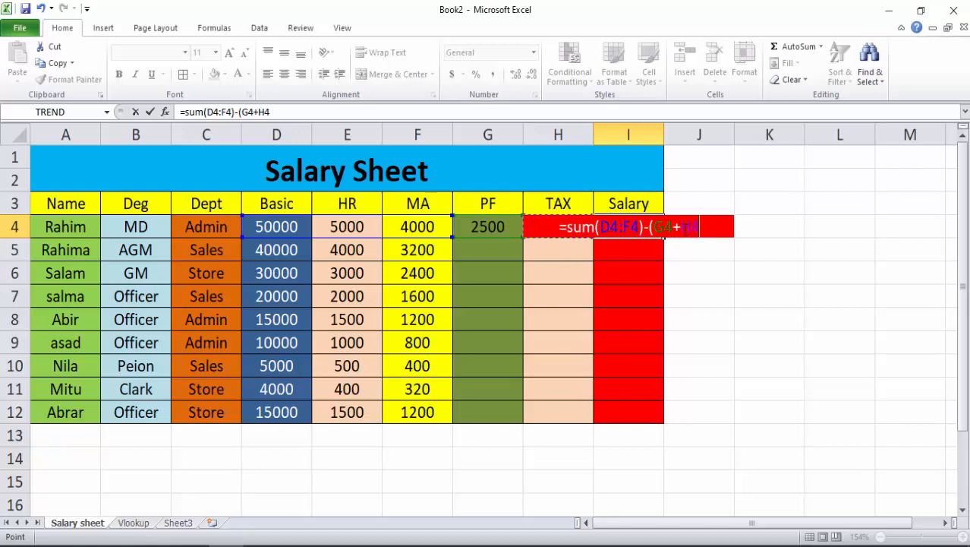
text())
key(Return)
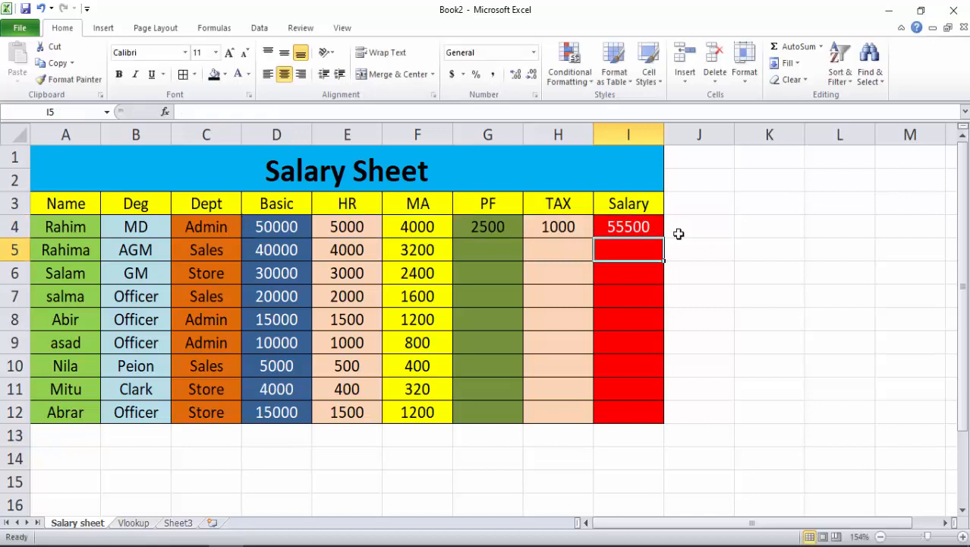
- Fill the Salary, TAX and PF formulas from row 4 down to row 12
click(627, 230)
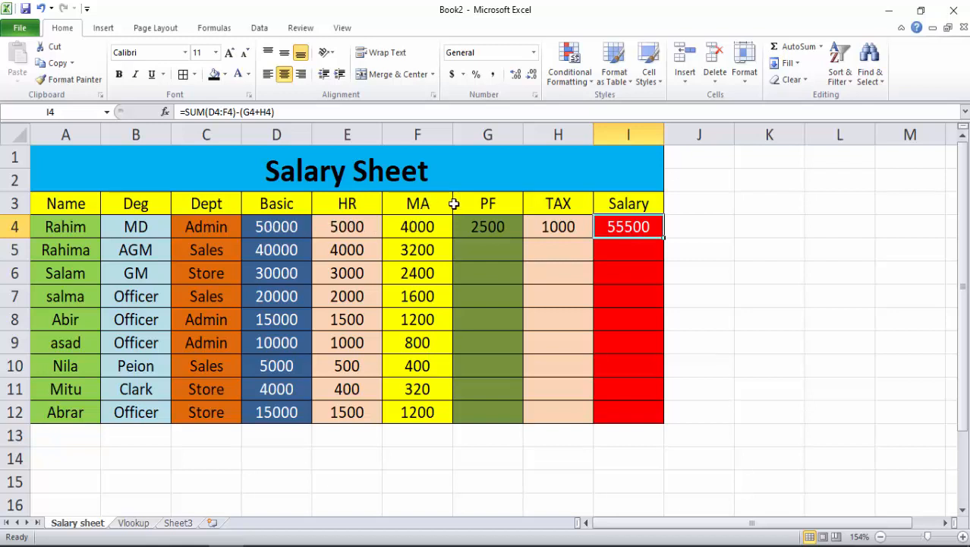
double_click(665, 238)
click(570, 227)
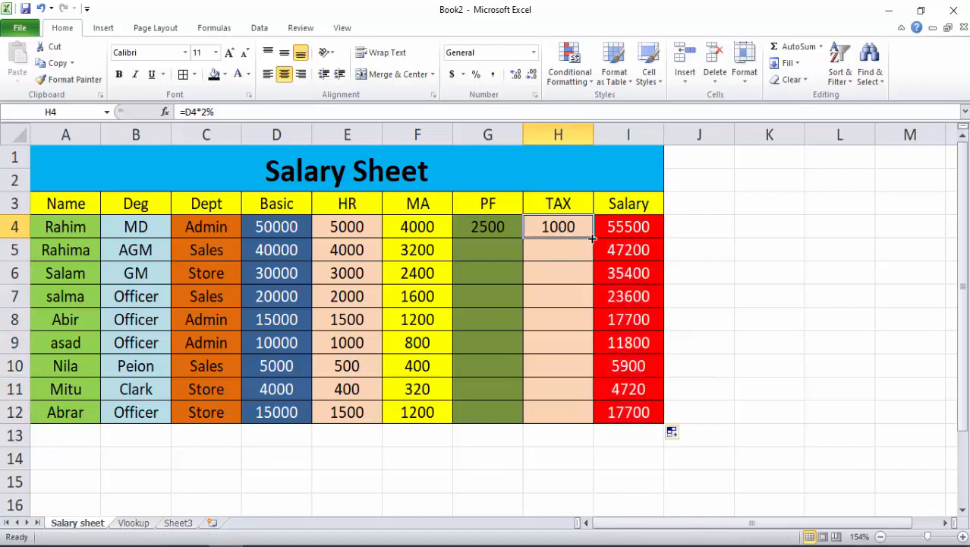
double_click(592, 238)
click(476, 225)
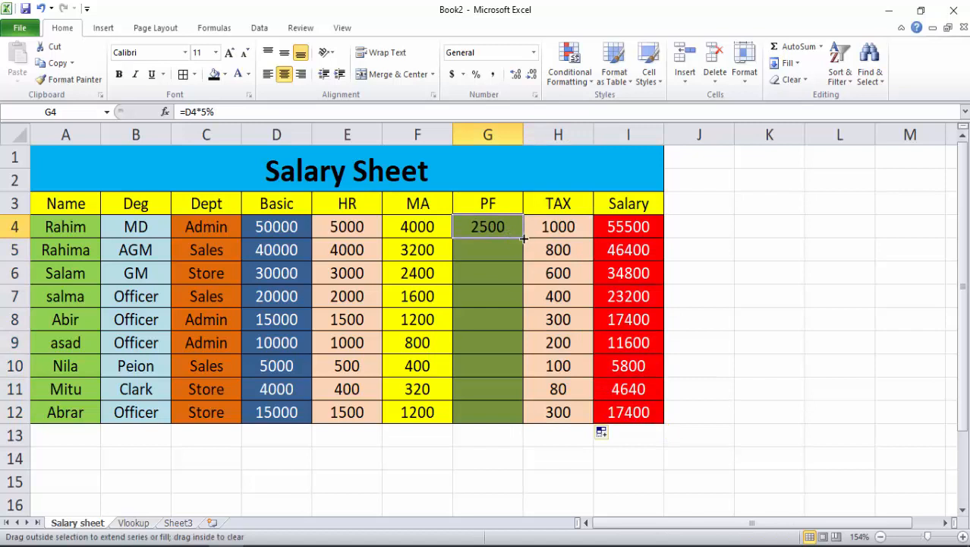
double_click(524, 238)
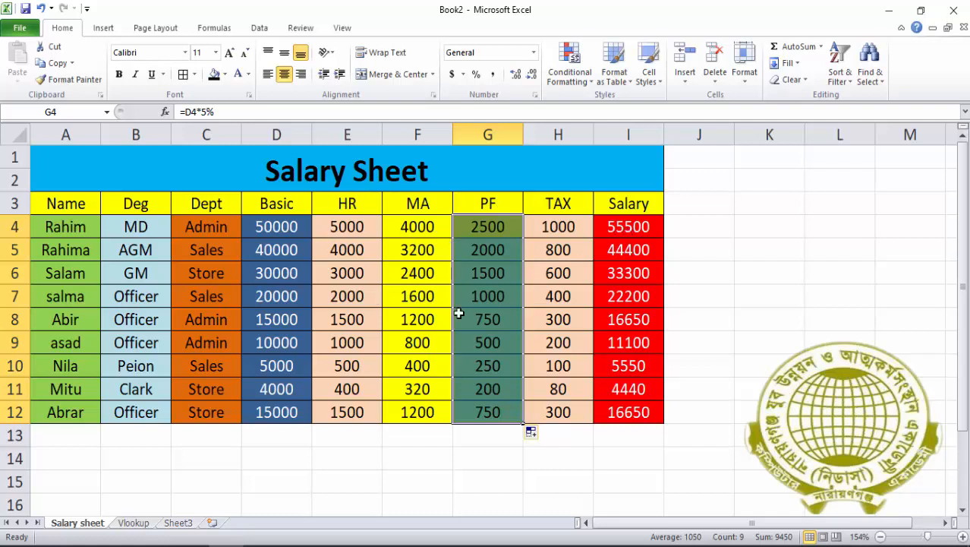
- On the Vlookup sheet, set the Name in F9 to the employee from row 11 of the Salary sheet
click(133, 523)
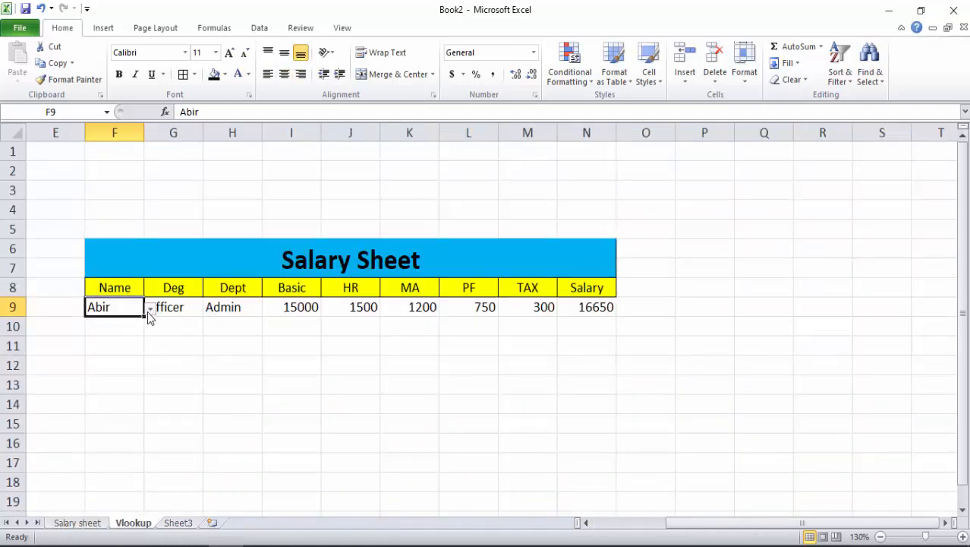
click(149, 309)
click(89, 401)
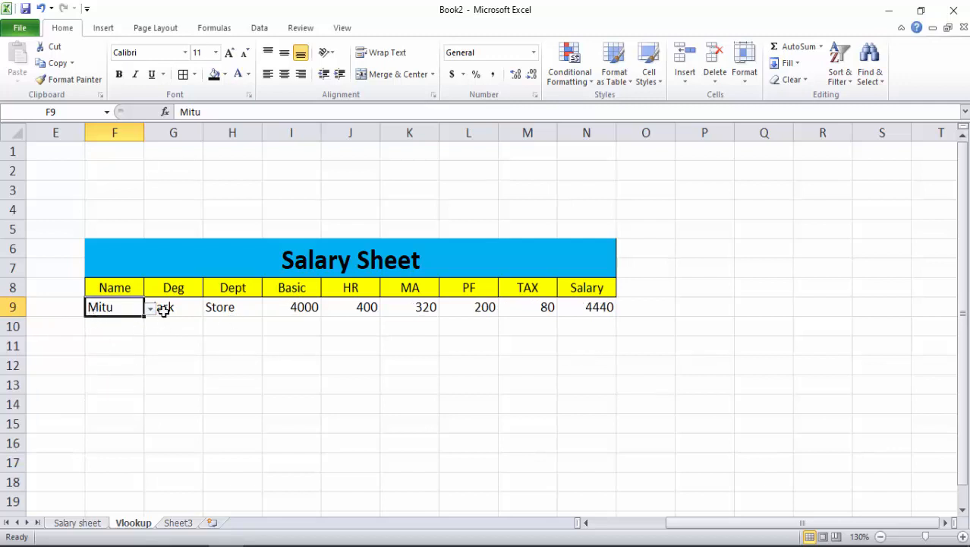
click(168, 346)
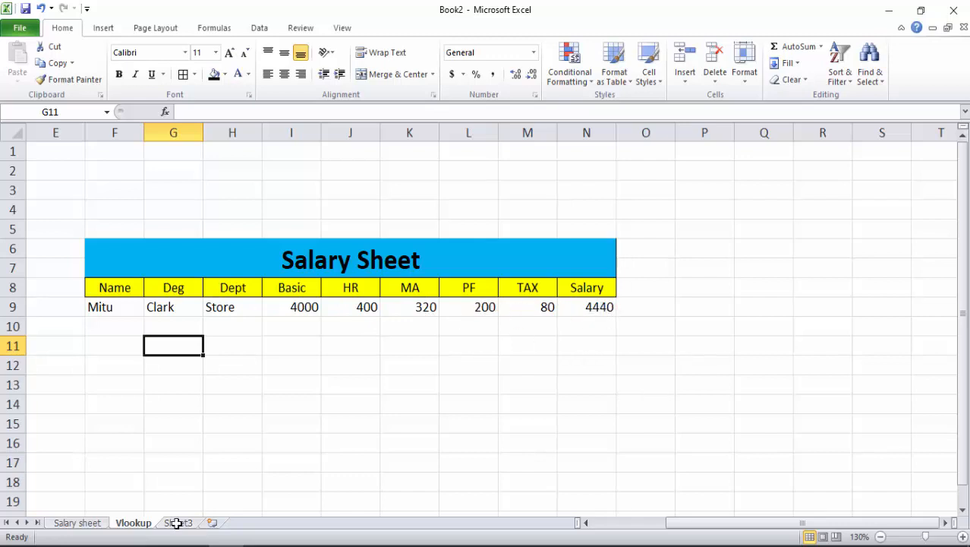
- Test the lookup by setting the Name in F9 to the second listed employee, followed by the first
click(132, 312)
click(150, 309)
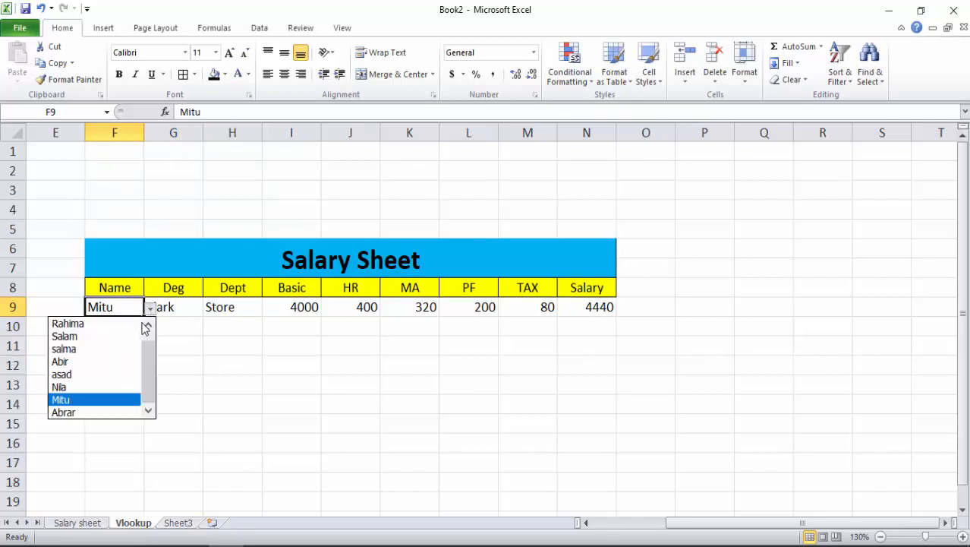
click(84, 323)
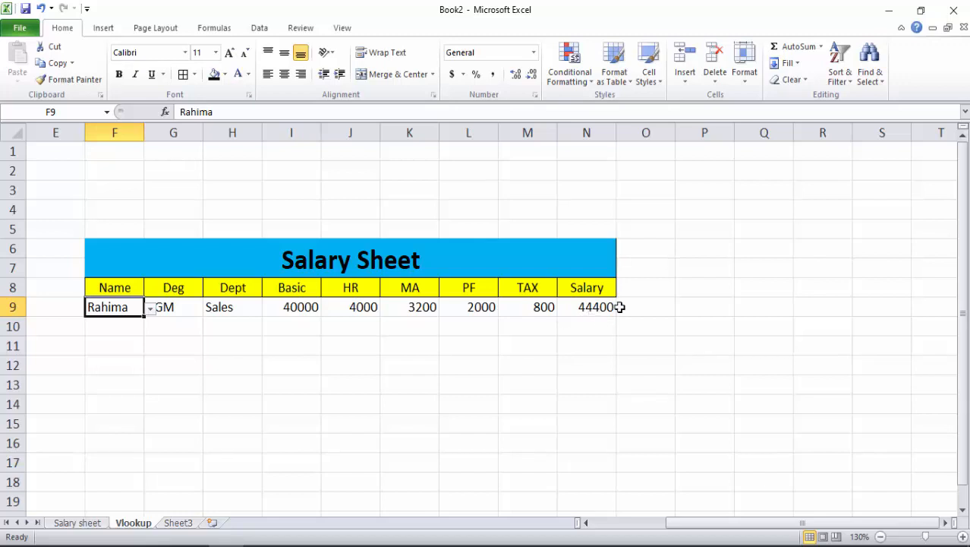
click(151, 310)
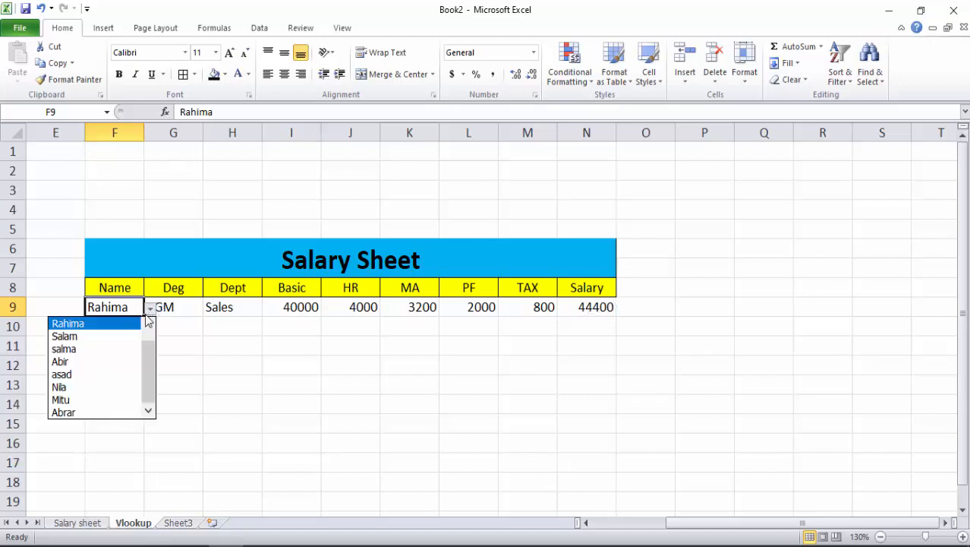
scroll(125, 335, up, 1)
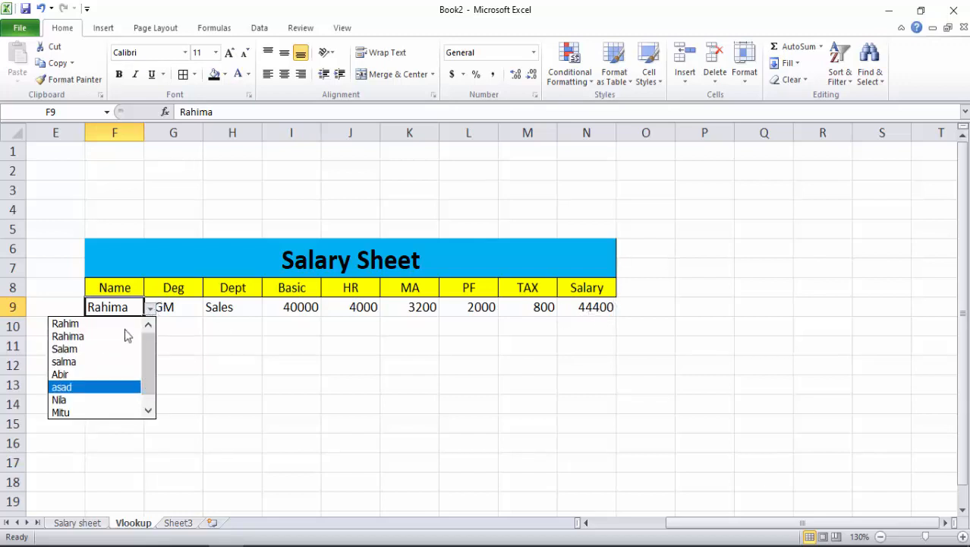
click(82, 322)
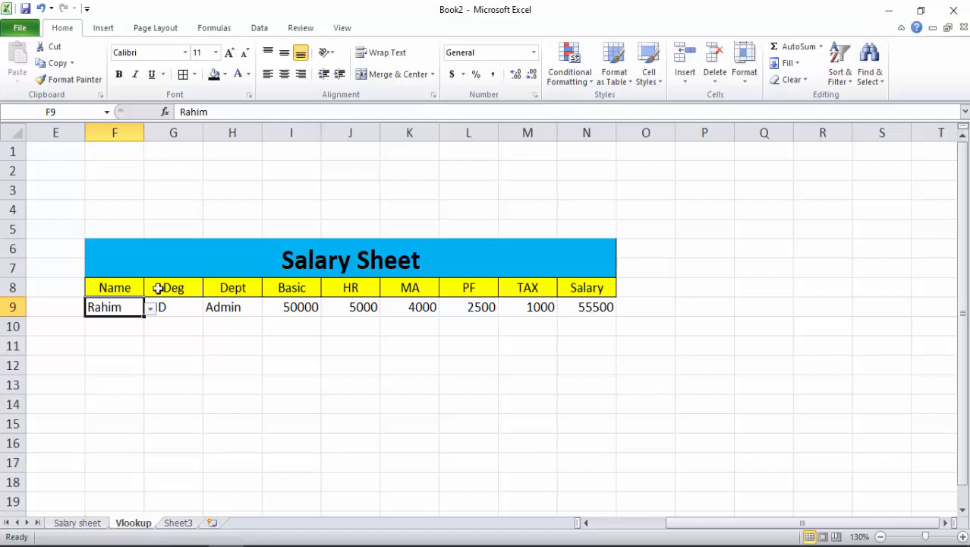
- Fill the lookup result row F9:N9 with the standard orange colour
drag(107, 305, 594, 312)
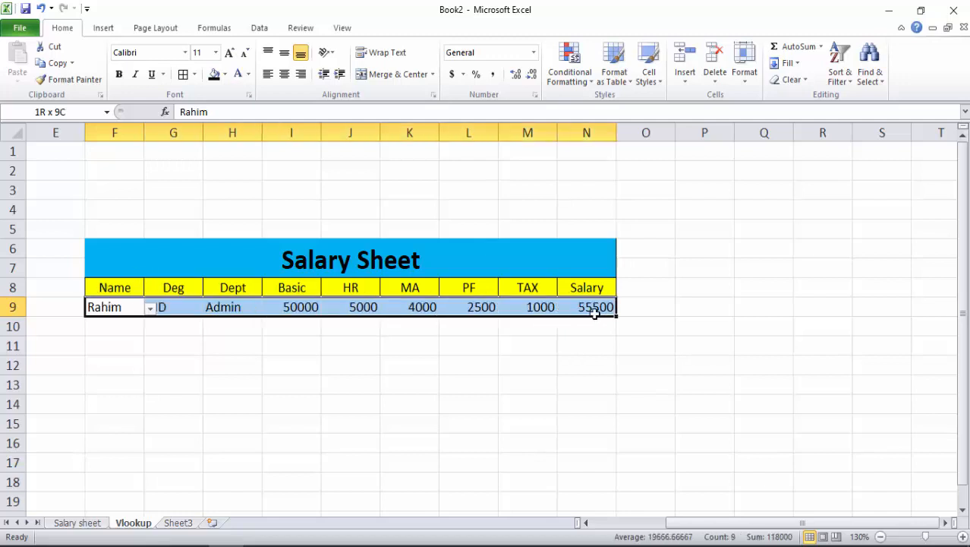
click(225, 74)
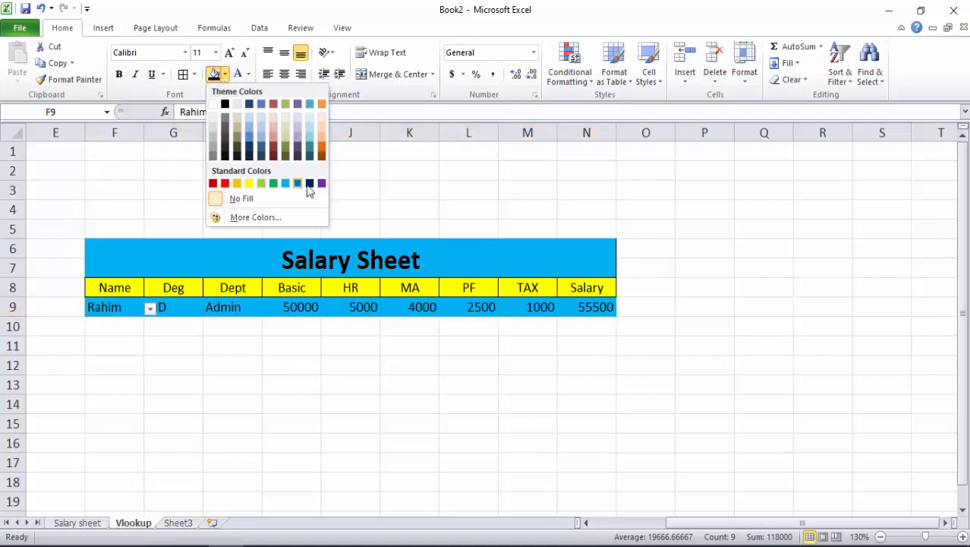
click(238, 184)
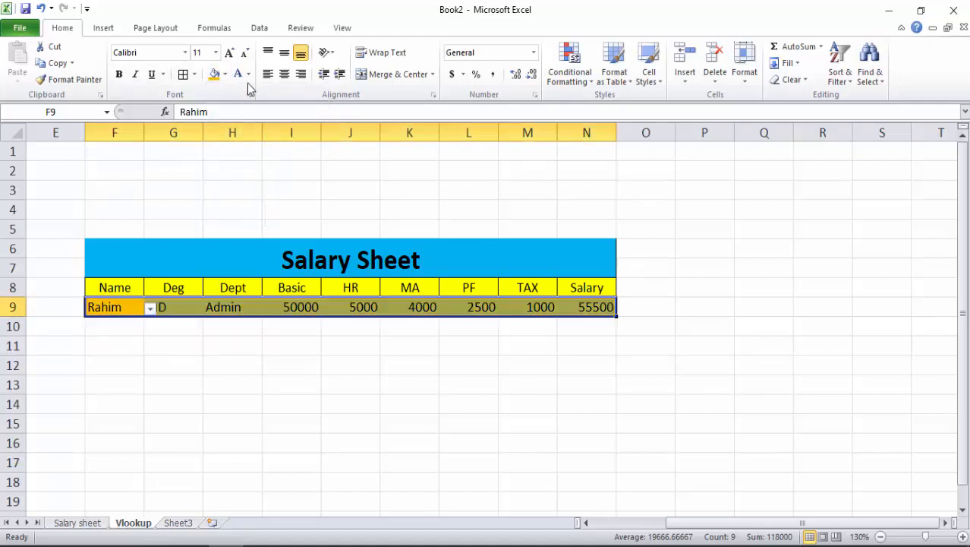
click(303, 388)
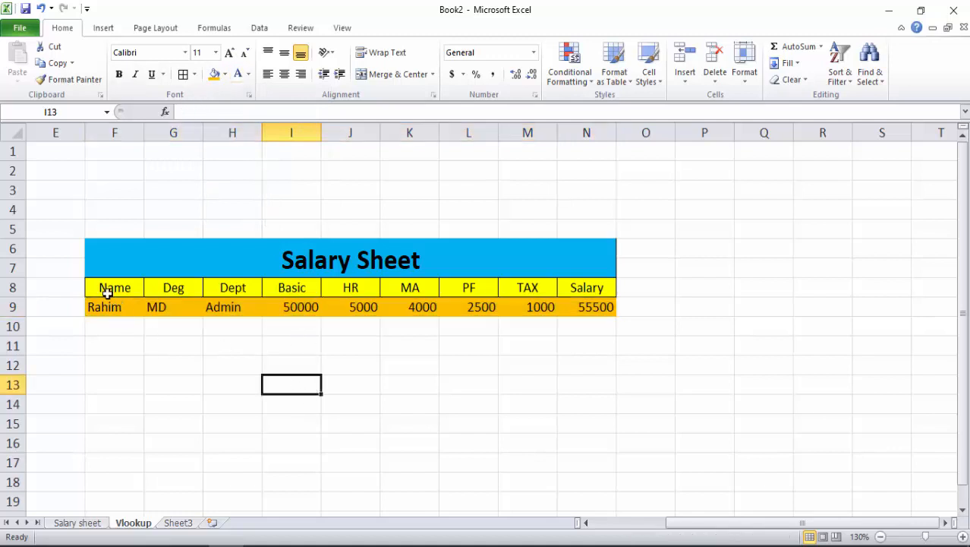
- Apply all borders to the header and result rows F8:N9
drag(104, 287, 585, 307)
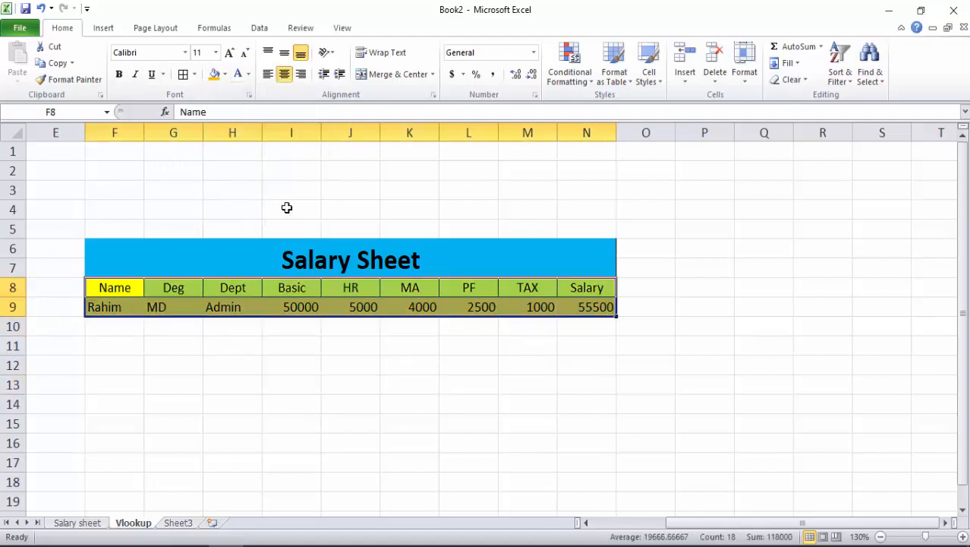
click(183, 74)
click(356, 397)
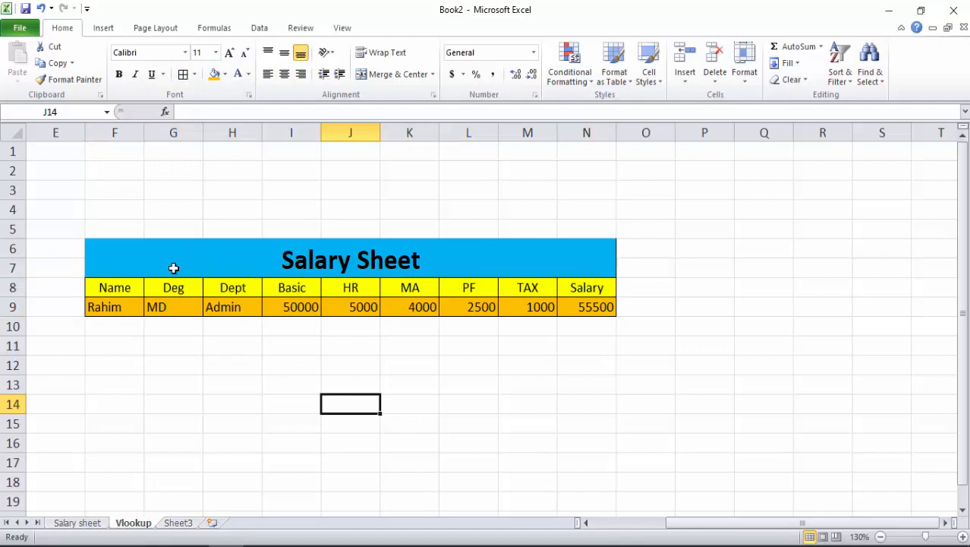
- Set the Name in F9 to the employee from row 10 of the Salary sheet to retrieve that employee's details
click(127, 306)
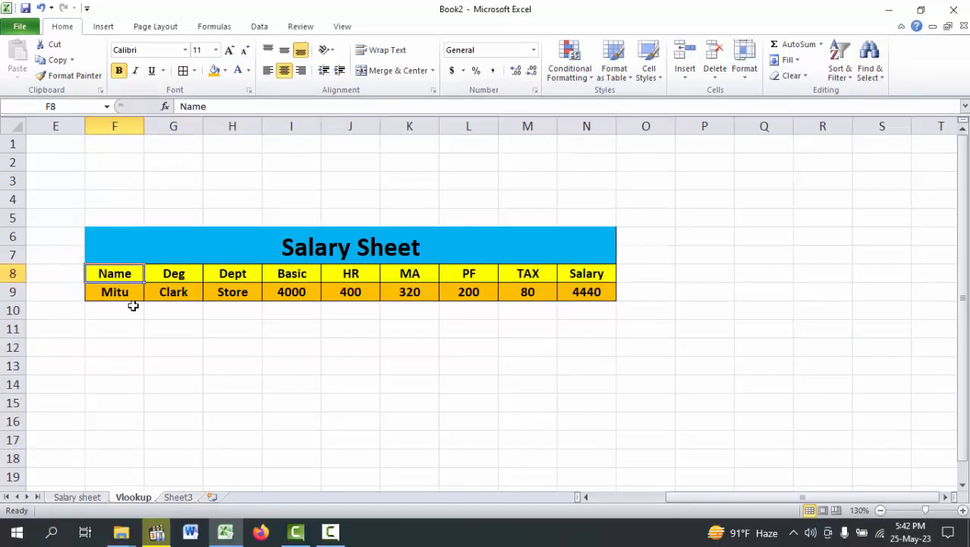
click(131, 293)
click(150, 295)
click(106, 332)
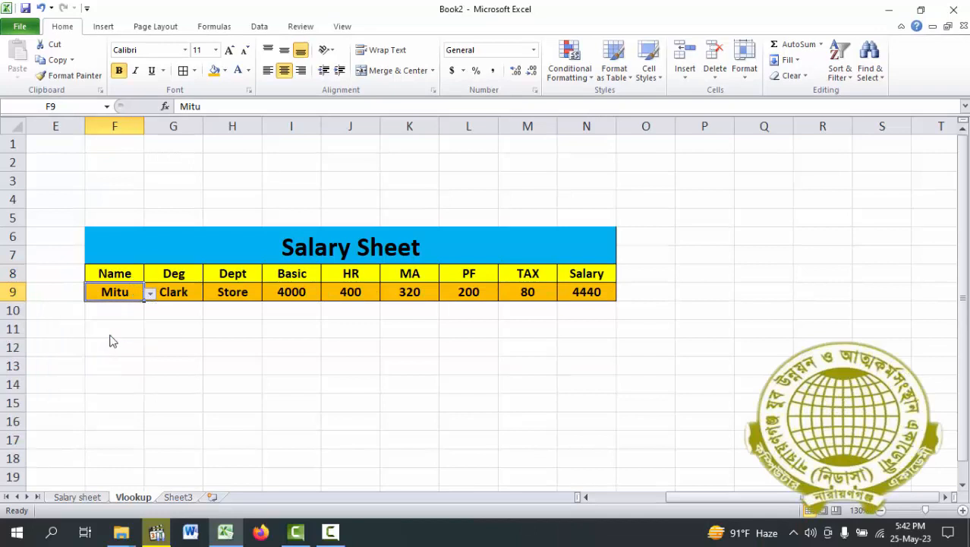
click(150, 294)
click(104, 367)
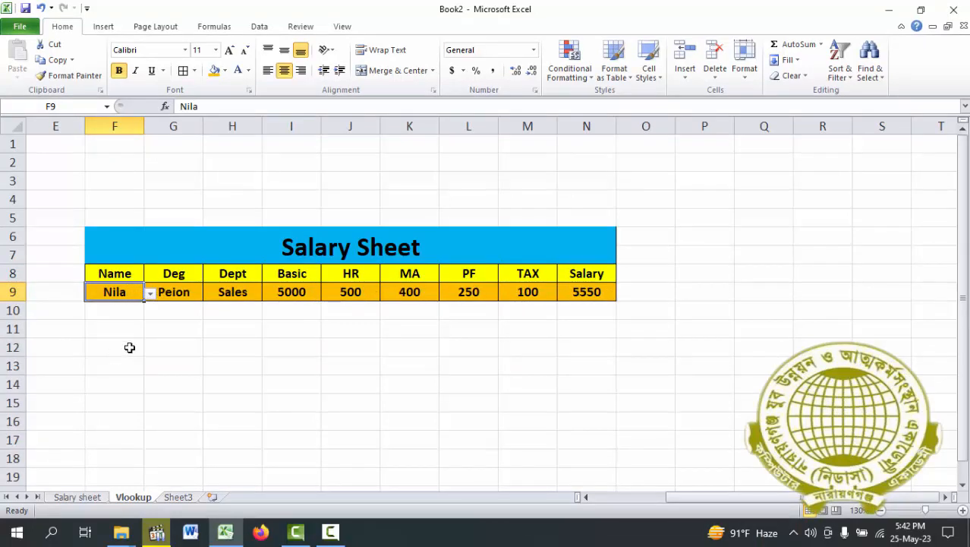
- Test the lookup by setting the Name in F9 to the Store officer, the Sales officer and the Sales peion in turn
click(151, 295)
click(80, 392)
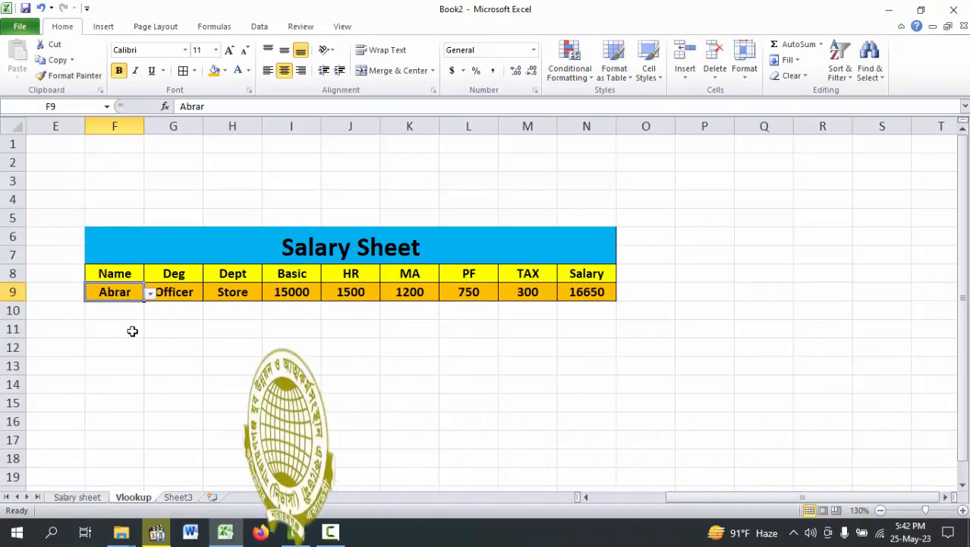
click(150, 294)
click(106, 332)
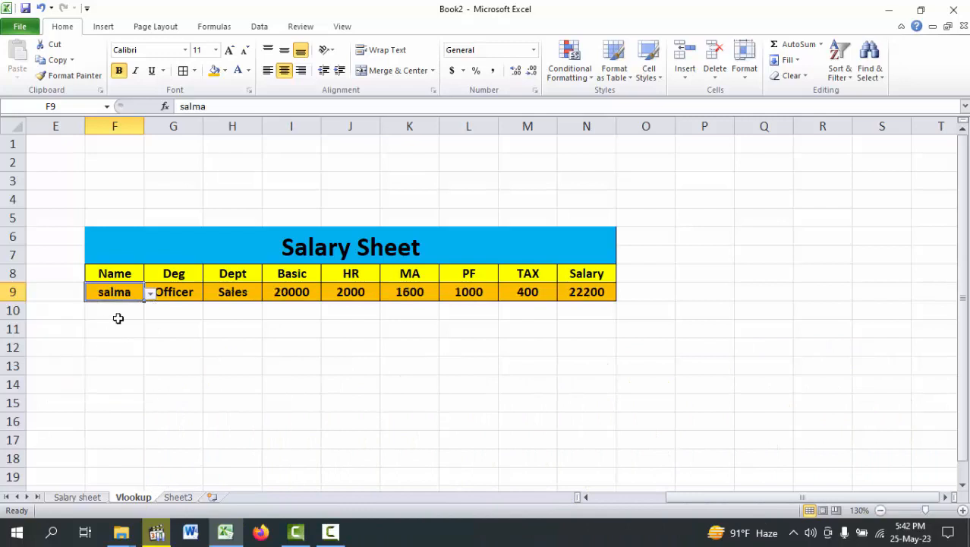
click(151, 295)
click(78, 365)
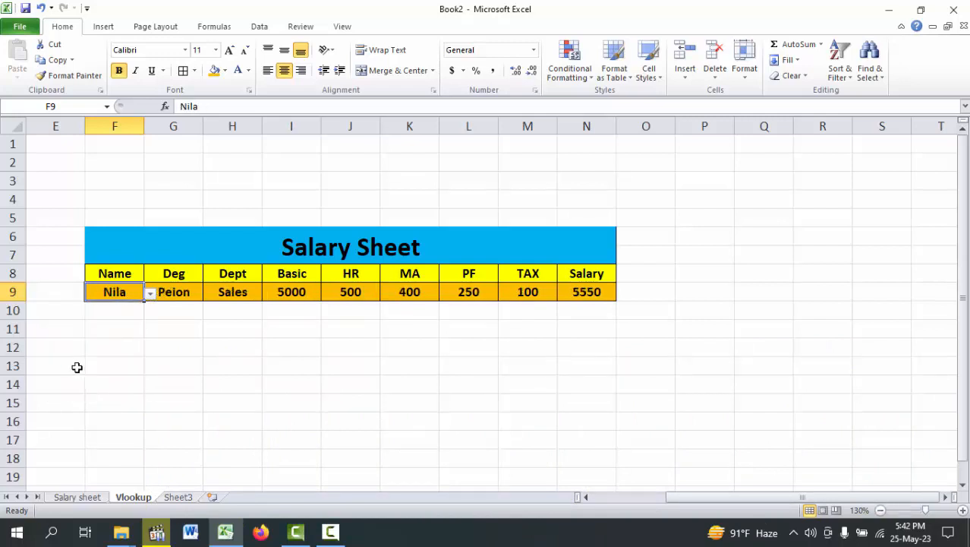
click(231, 350)
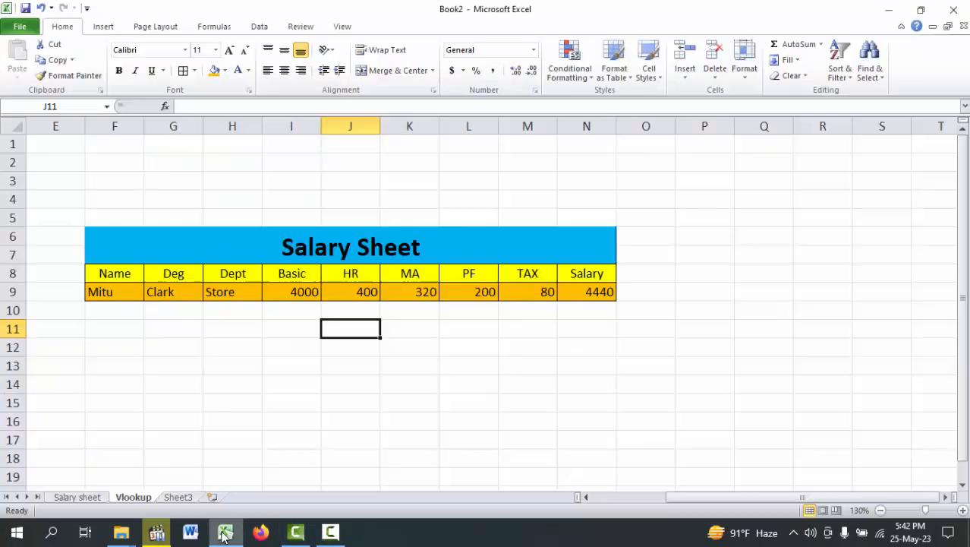
- Center the text horizontally across the Salary Sheet title, header and result rows F6:N9
drag(119, 254, 548, 294)
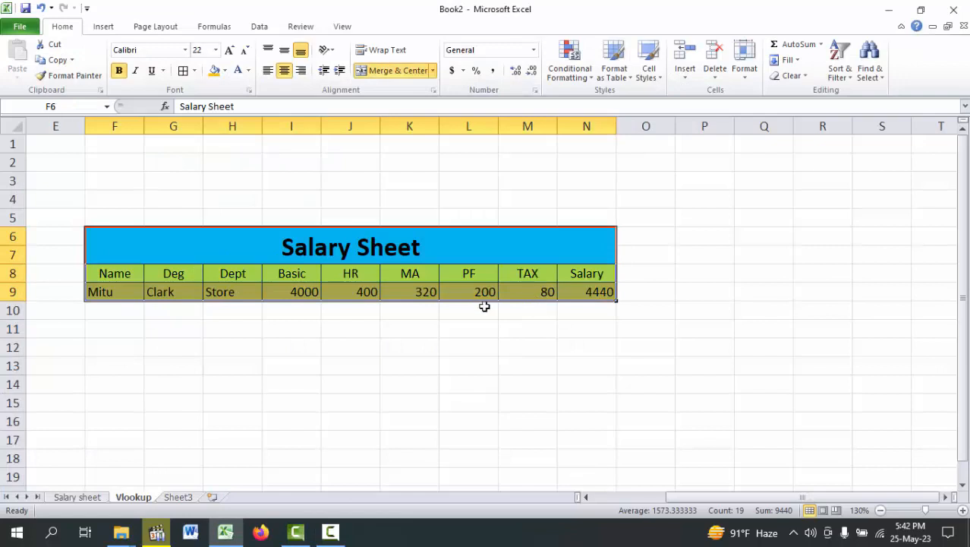
click(282, 70)
click(281, 69)
click(265, 342)
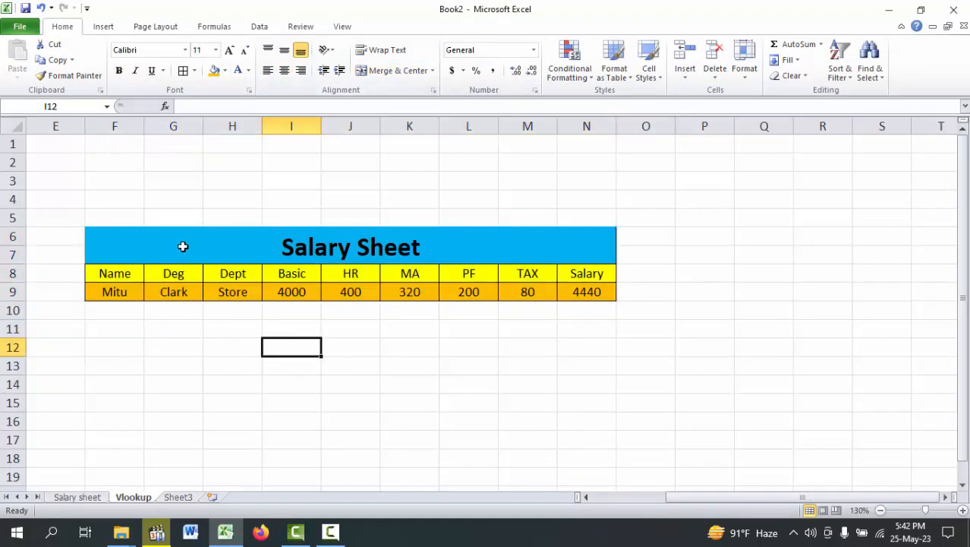
- Make all text in the lookup table F6:N9 bold
drag(183, 246, 191, 287)
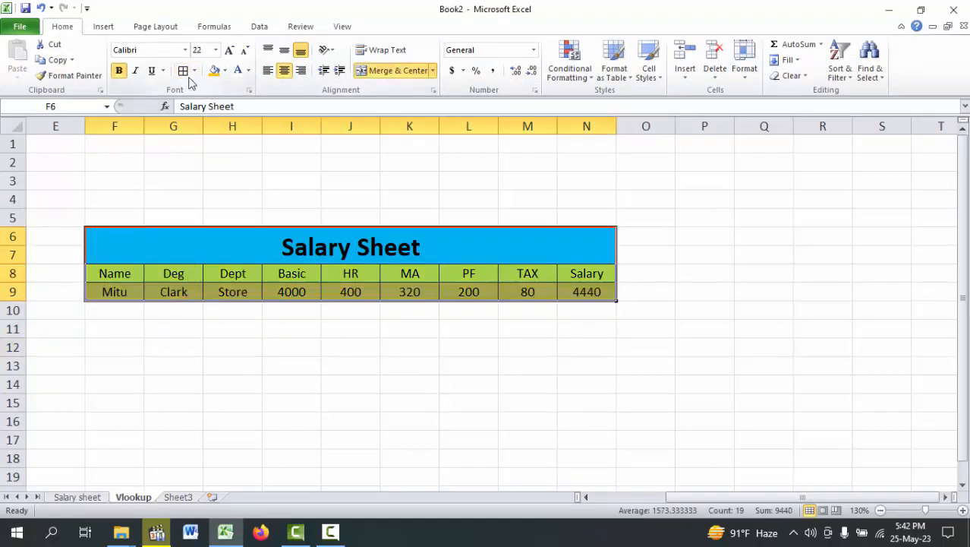
click(120, 70)
click(120, 71)
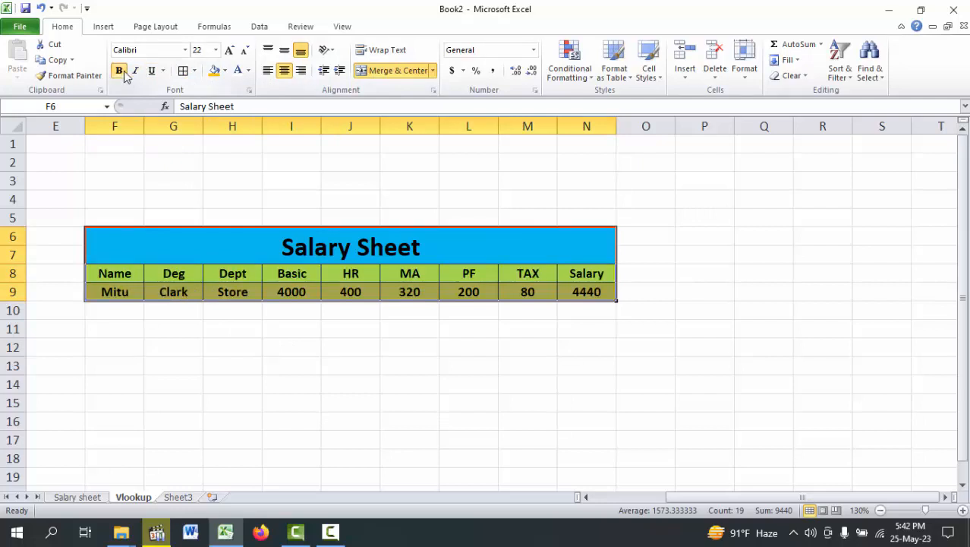